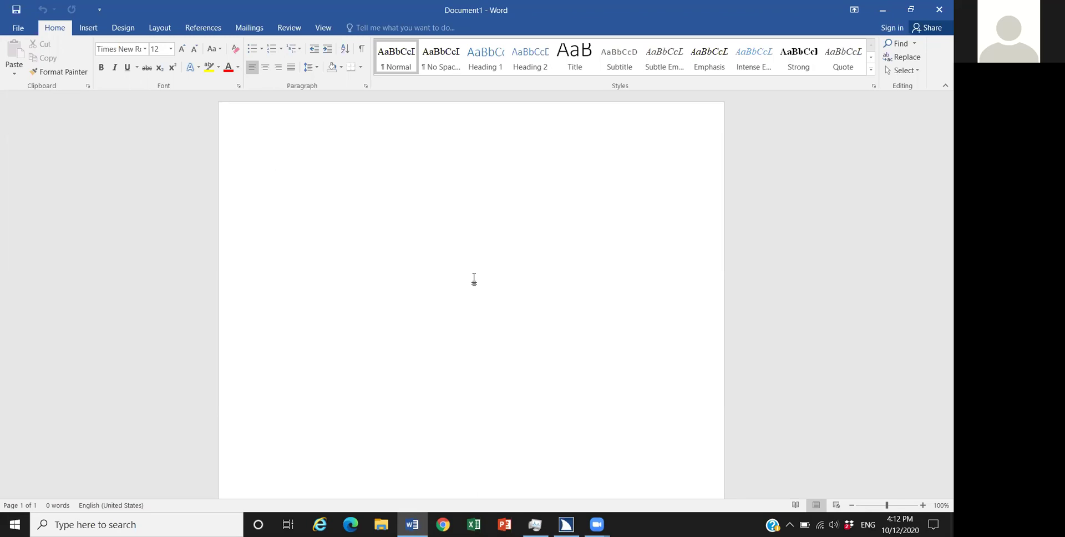
# Step: Open the Font dialog and confirm it shows Times New Roman, Regular, 12 pt
pyautogui.hotkey('ctrl', 'd')
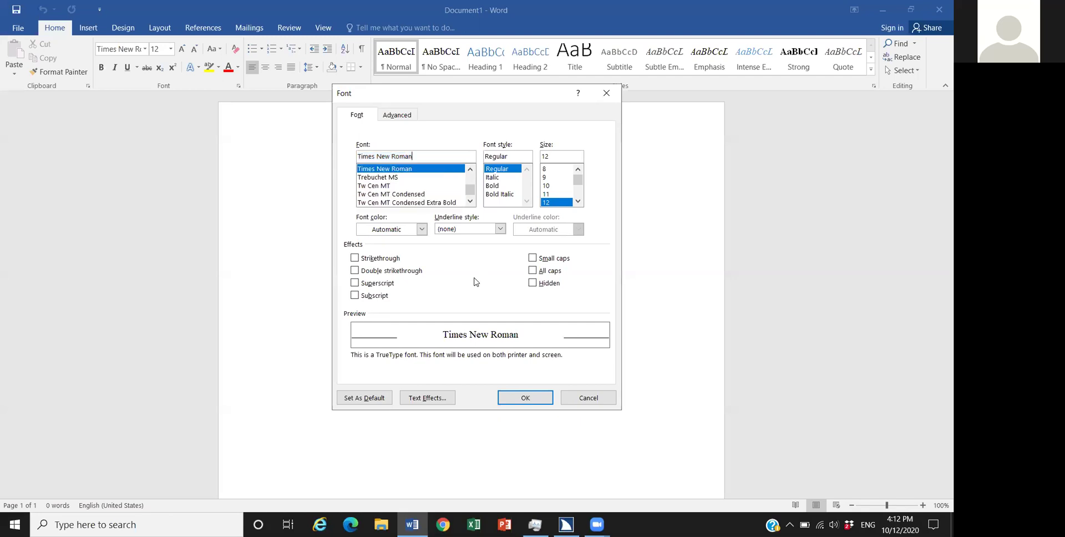
# Step: Close the Font dialog, keeping Times New Roman Regular 12 pt
pyautogui.press('Escape')
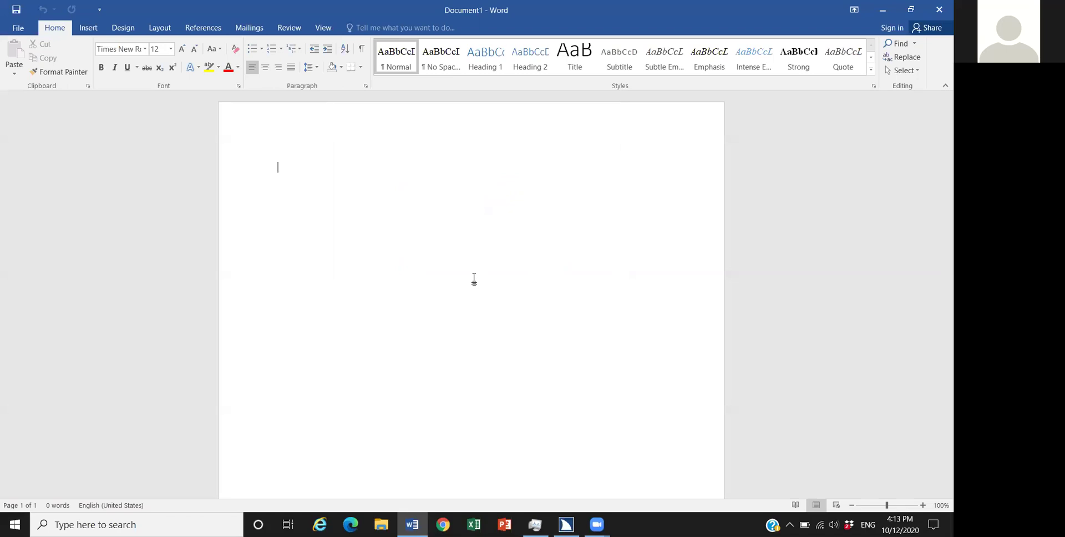
# Step: Set paragraphs to Left alignment, 0 pt spacing after and Single line spacing
pyautogui.hotkey('alt', 'o')
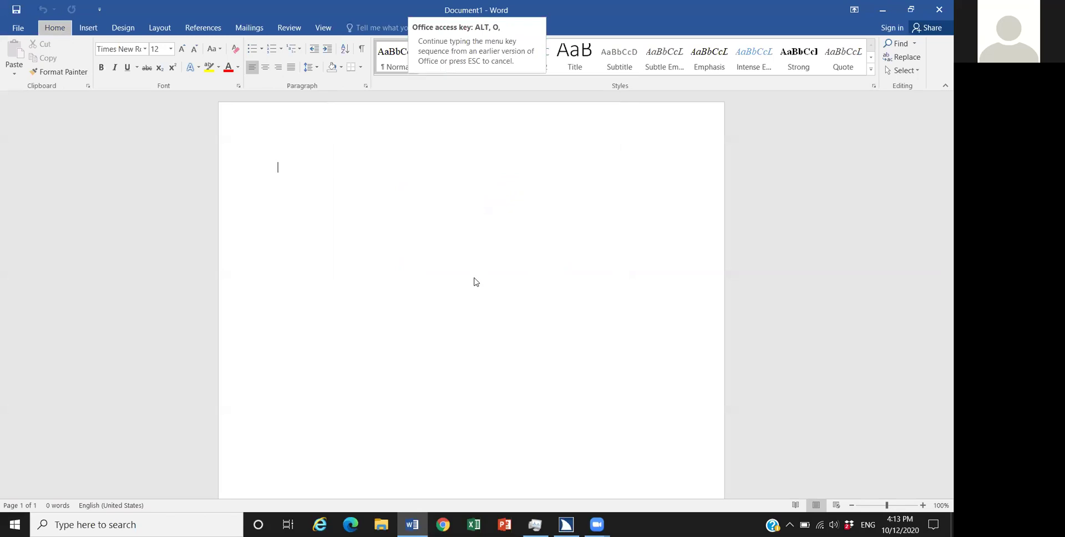
pyautogui.press('p')
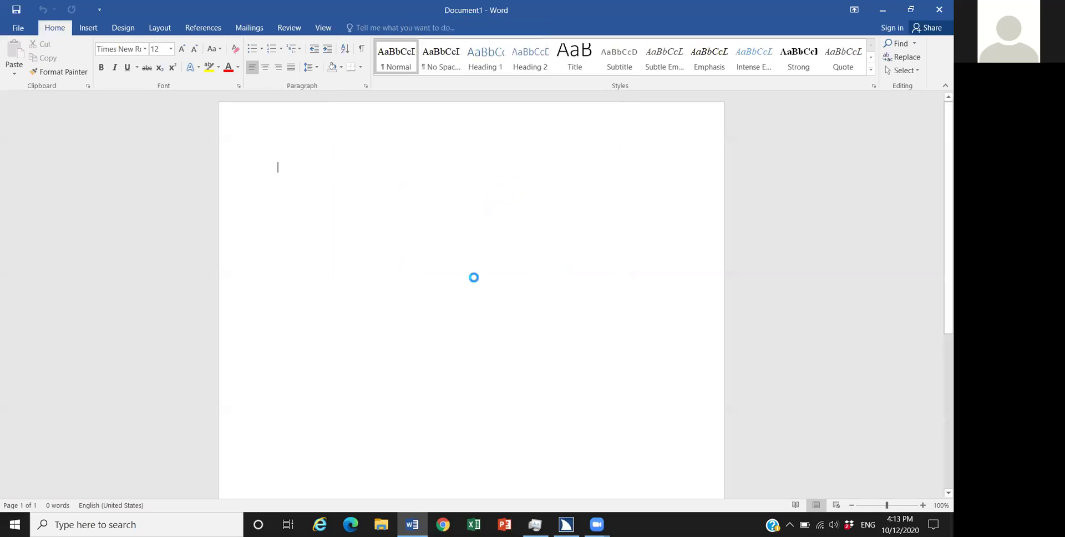
pyautogui.hotkey('alt', 'Down')
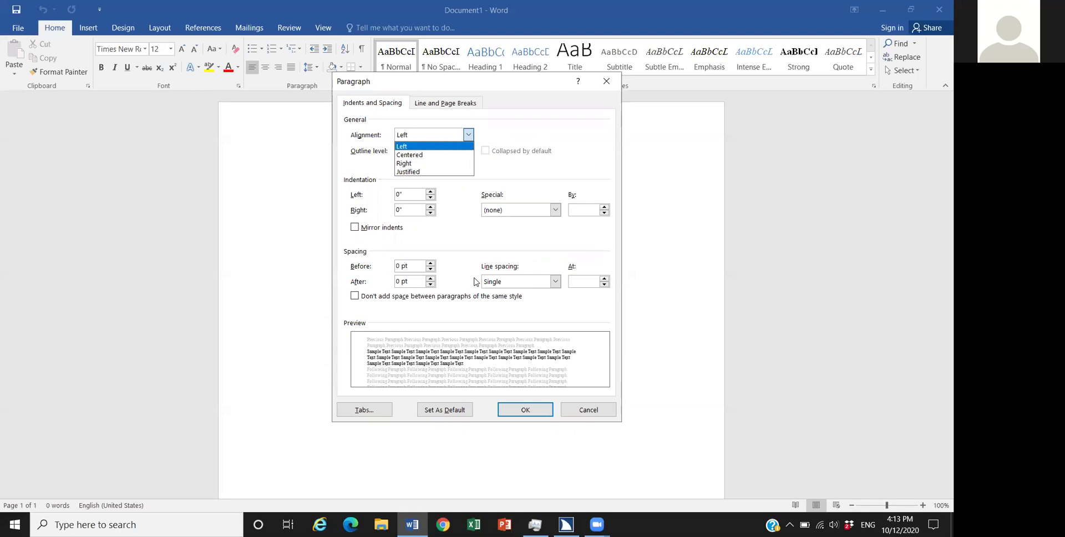
pyautogui.press('Escape')
pyautogui.hotkey('alt', 'e')
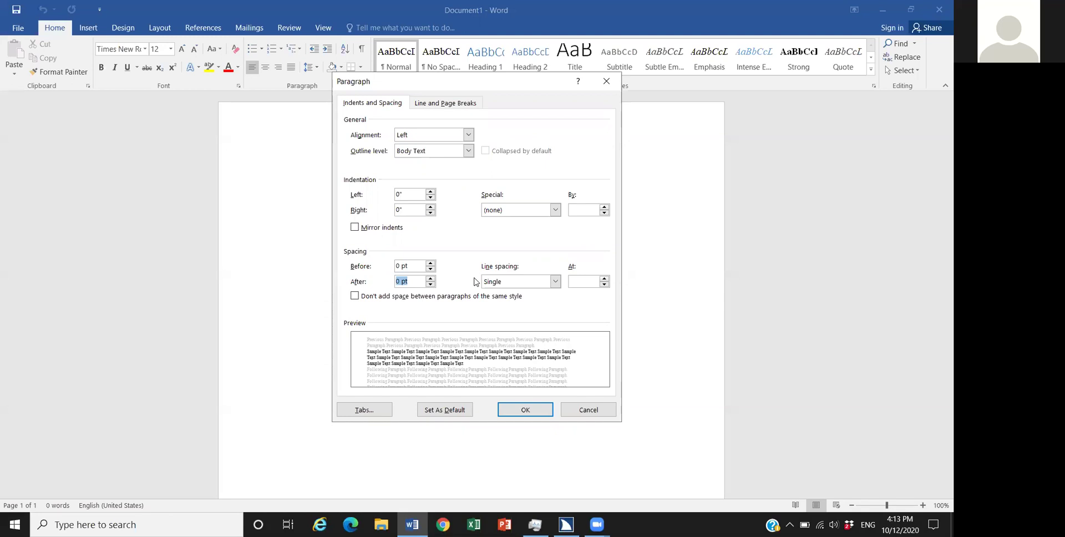
pyautogui.hotkey('alt', 'n')
pyautogui.hotkey('alt', 'Down')
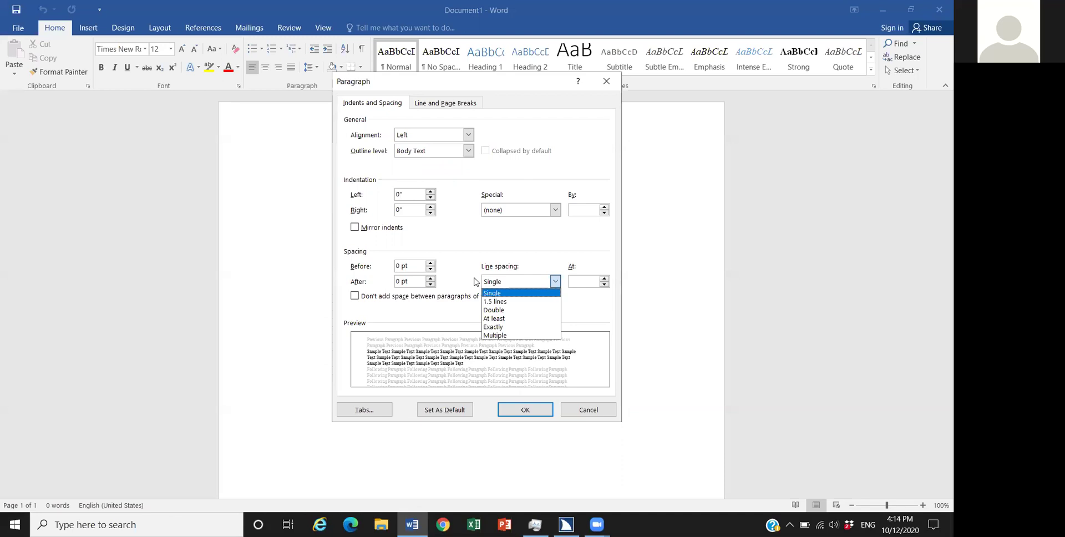
pyautogui.click(476, 282)
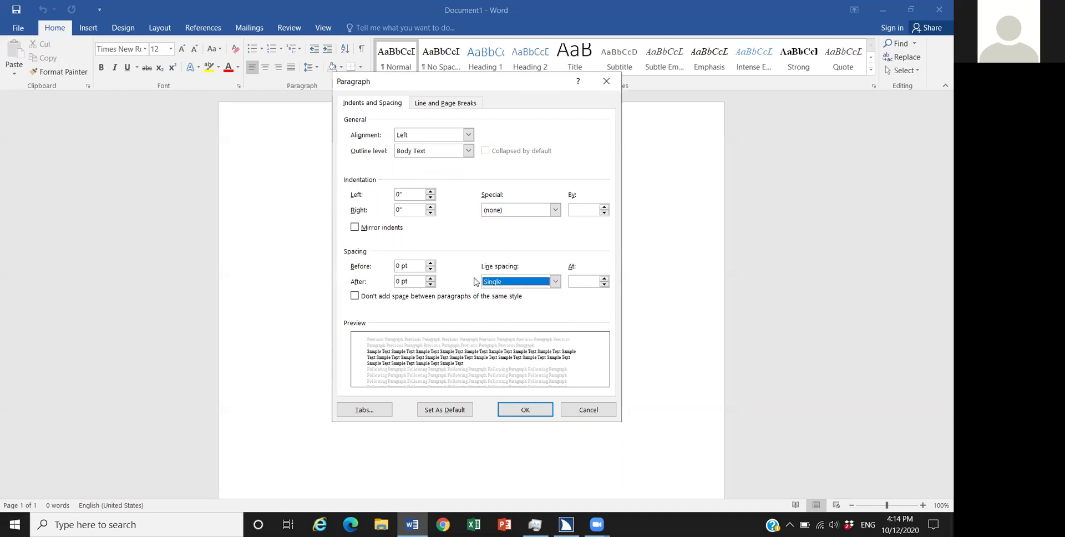
pyautogui.press('Return')
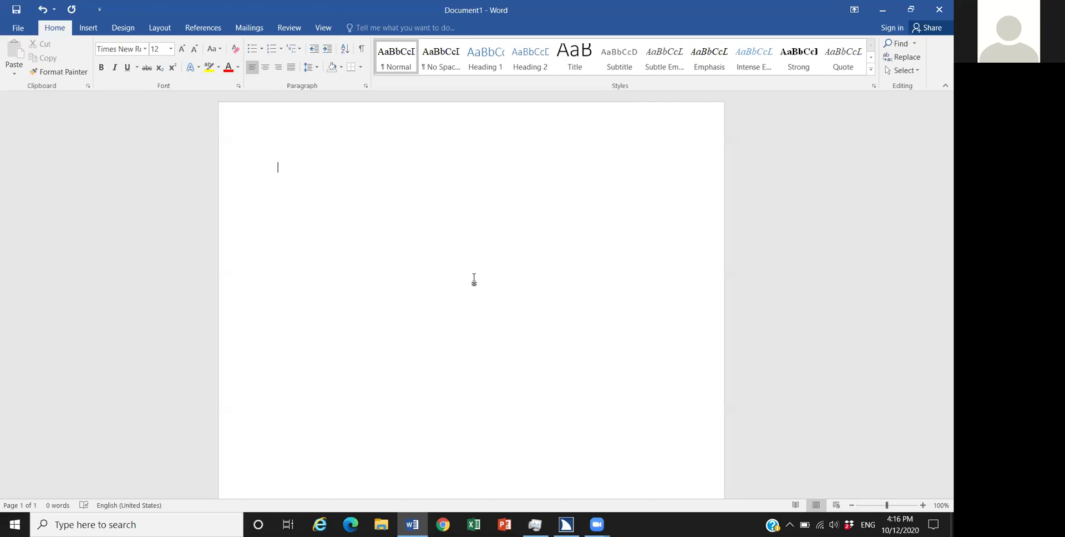
# Step: Open the page header and enter the author's last name right-aligned
pyautogui.hotkey('alt', 'v')
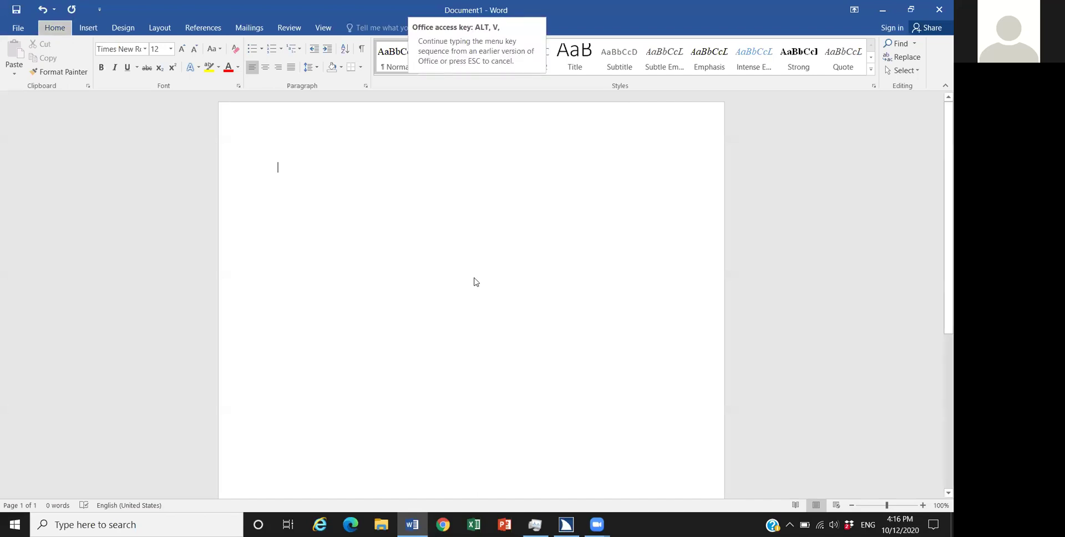
pyautogui.press('h')
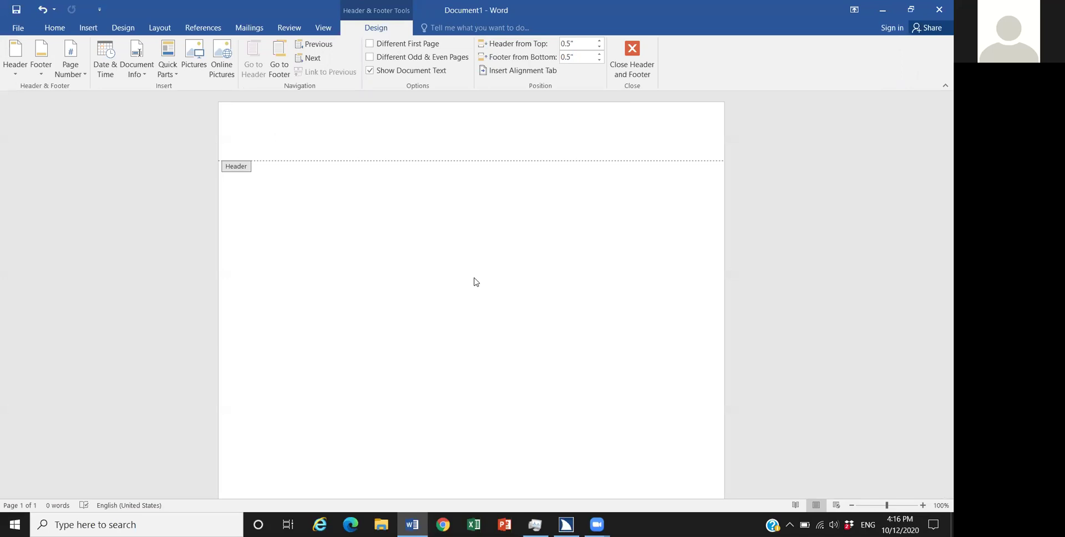
pyautogui.press('Down')
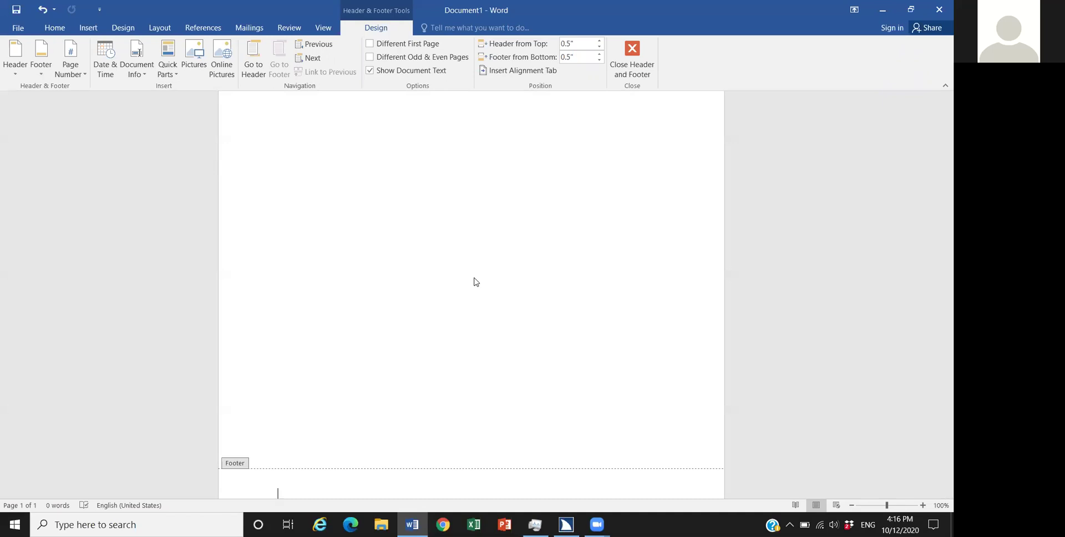
pyautogui.press('Up')
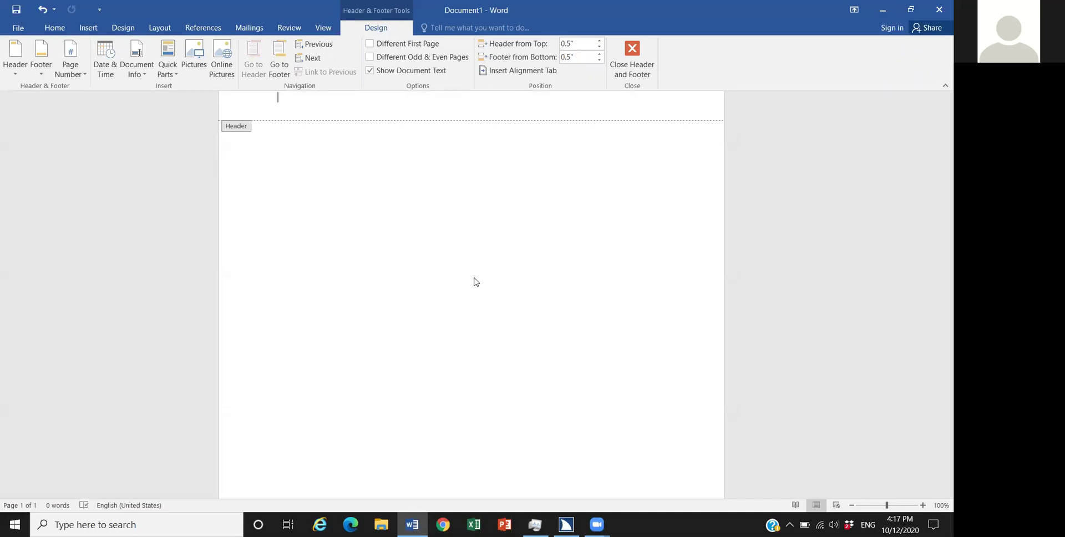
pyautogui.hotkey('ctrl', 'z')
pyautogui.write('Bonenfant')
# Step: Insert a top-of-page, right-aligned page number, then return to the document body
pyautogui.hotkey('alt', 'i')
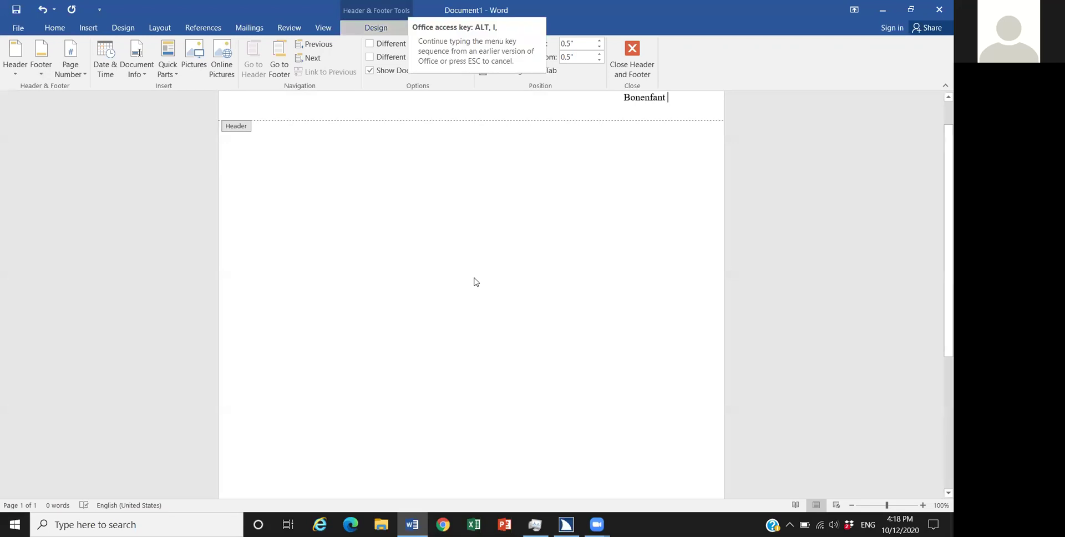
pyautogui.press('u')
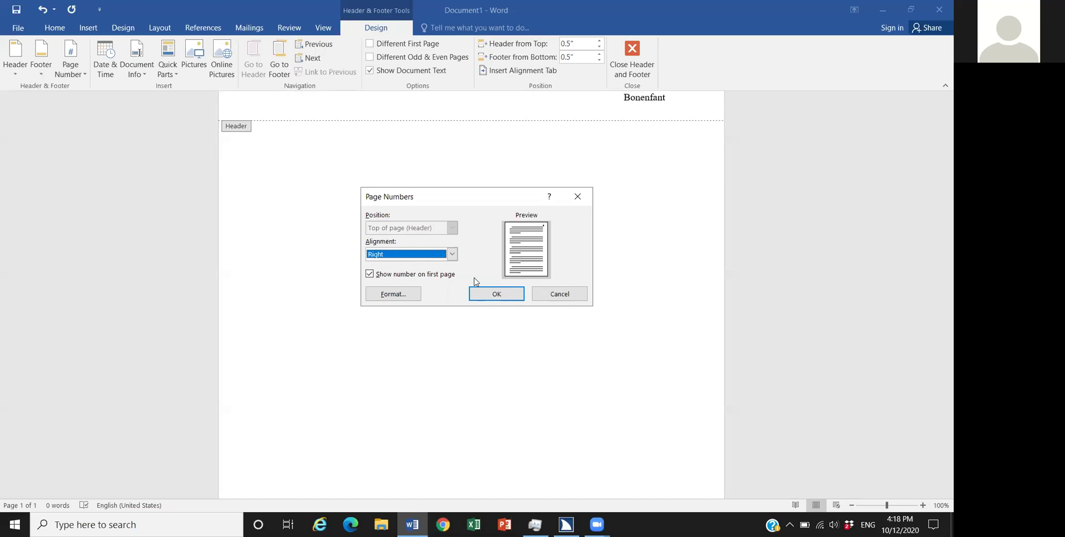
pyautogui.press('Return')
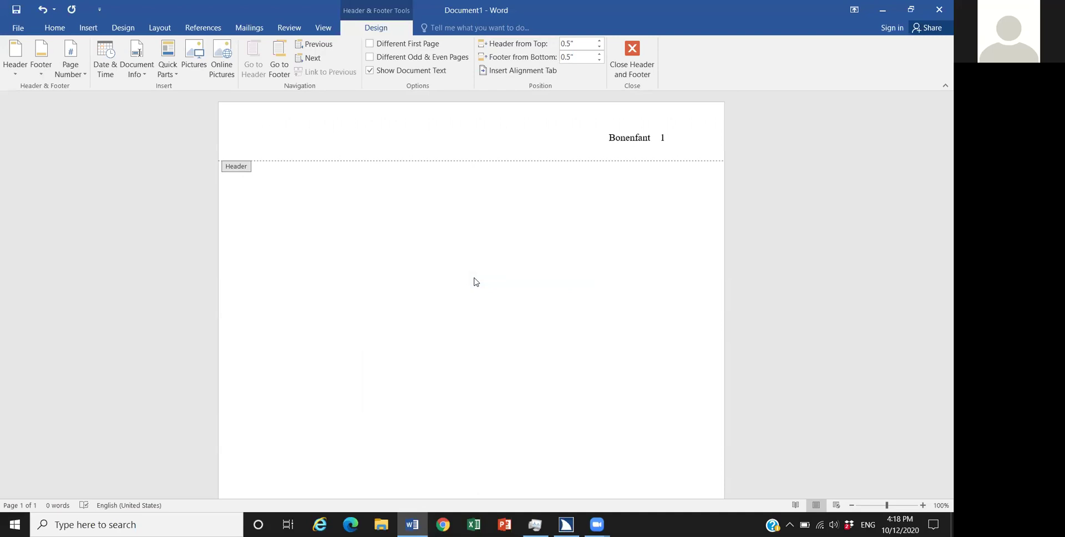
pyautogui.doubleClick(474, 281)
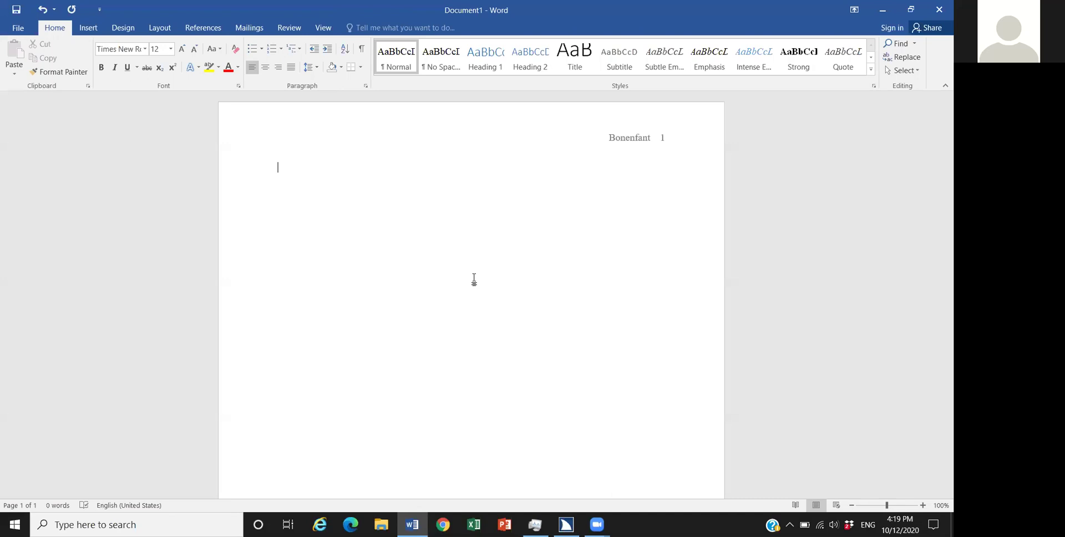
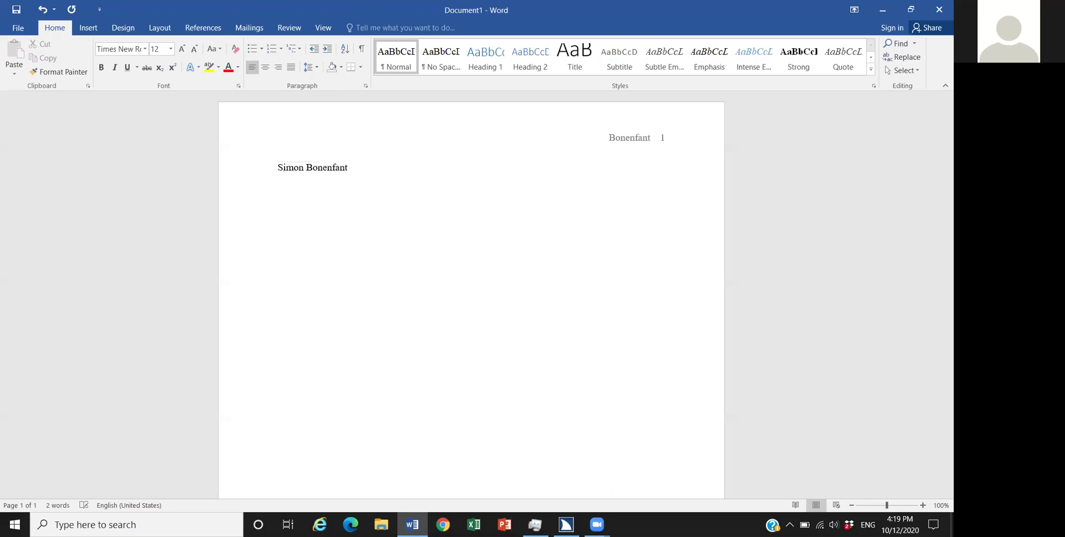
# Step: Type the student's full name, 'Teachers name:' and 'Subject:' on separate lines
pyautogui.press('Return')
pyautogui.write('Teachers name:')
pyautogui.press('Return')
pyautogui.write('Subjec')
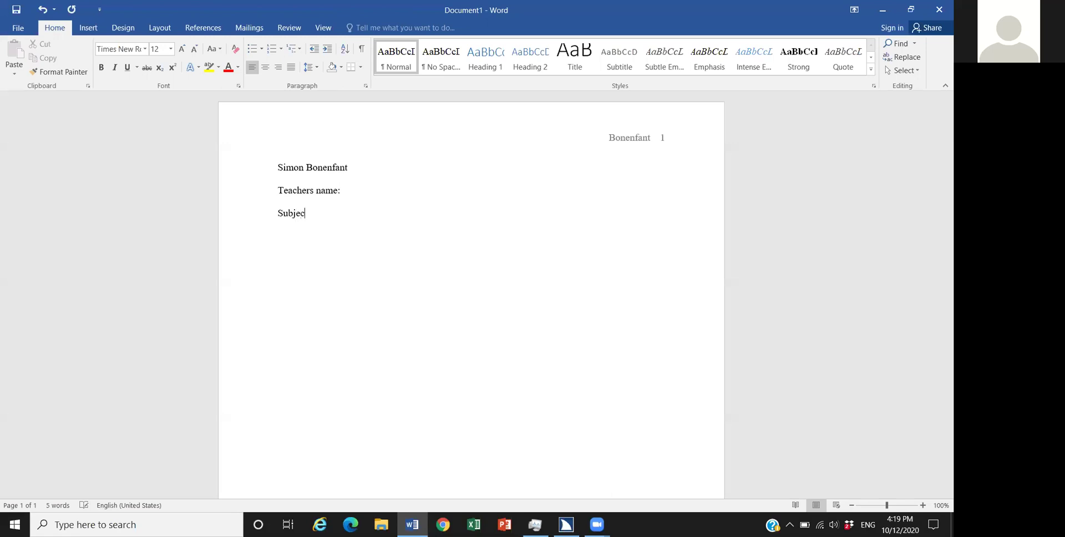
pyautogui.write('t:')
pyautogui.press('Return')
# Step: Insert the date in the '12 October 2020' format below Subject:
pyautogui.hotkey('alt', 'n')
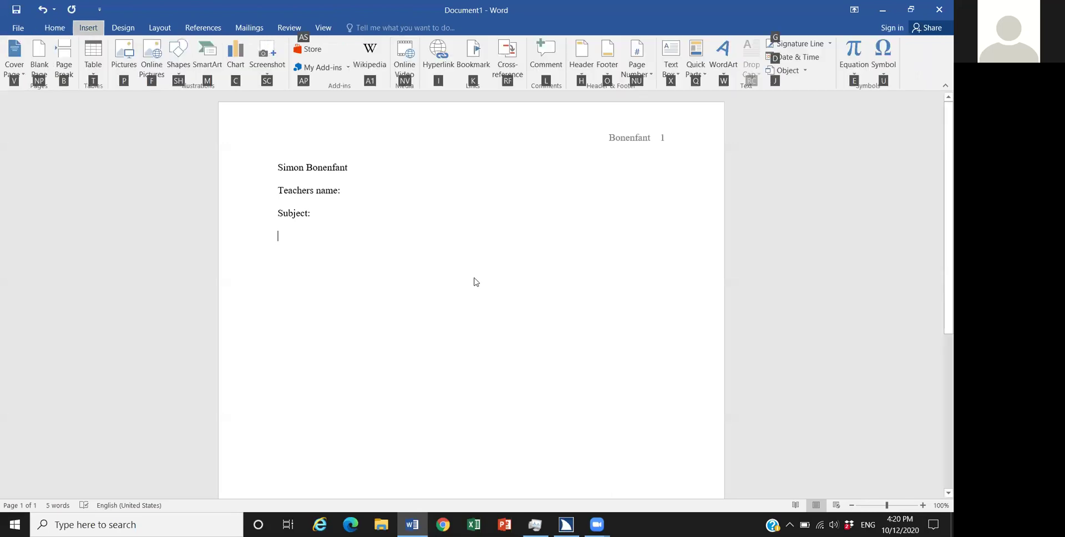
pyautogui.press('d')
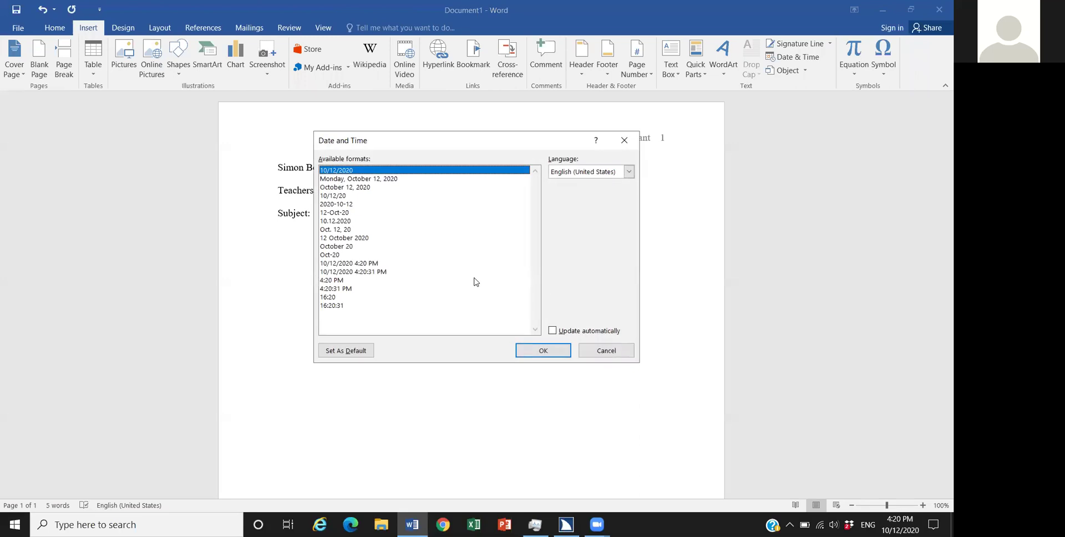
pyautogui.press('Down')
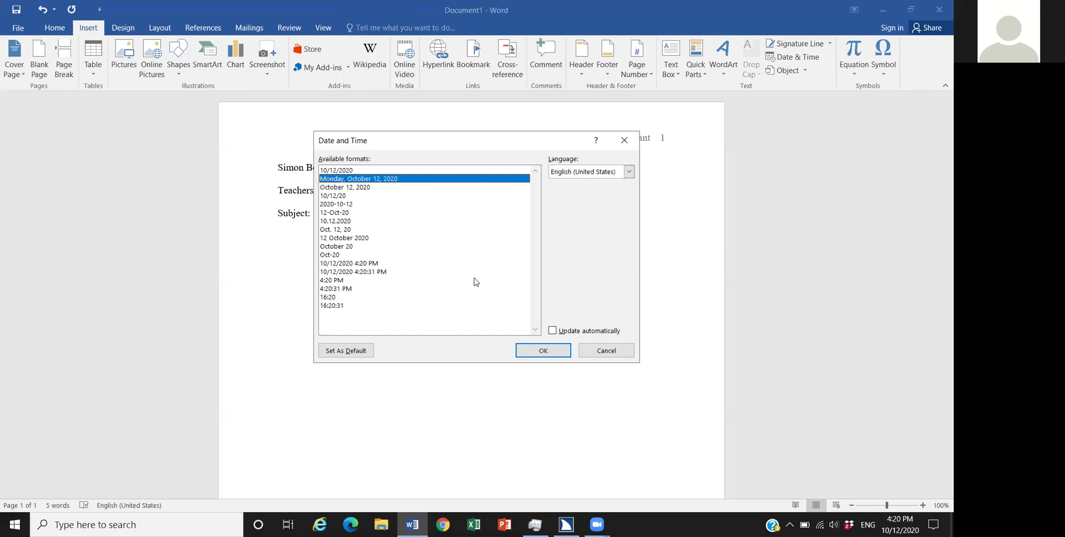
pyautogui.press('Down')
pyautogui.press('Down')
pyautogui.press('Down')
pyautogui.press('Down')
pyautogui.press('Down')
pyautogui.press('Down')
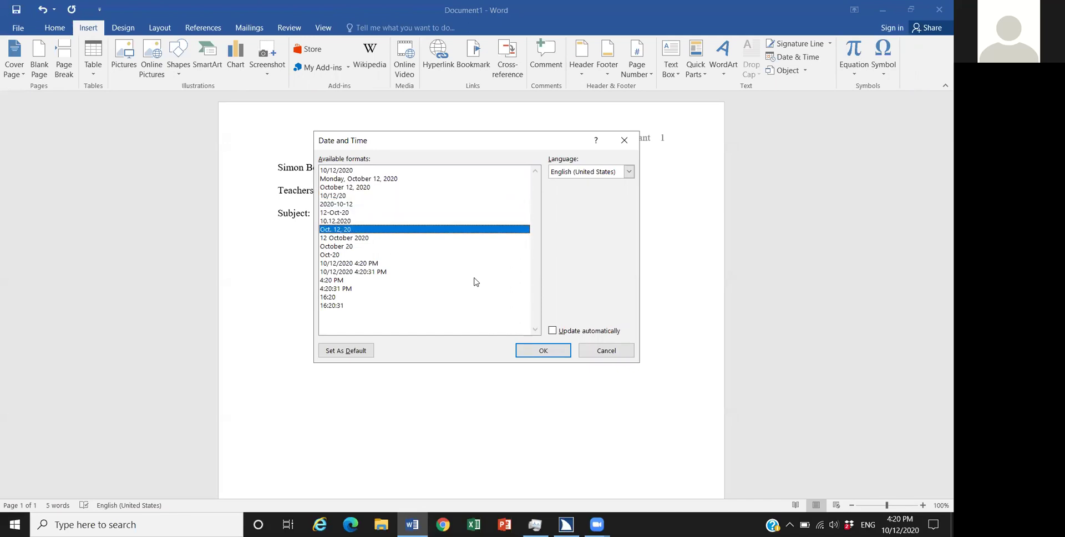
pyautogui.press('Down')
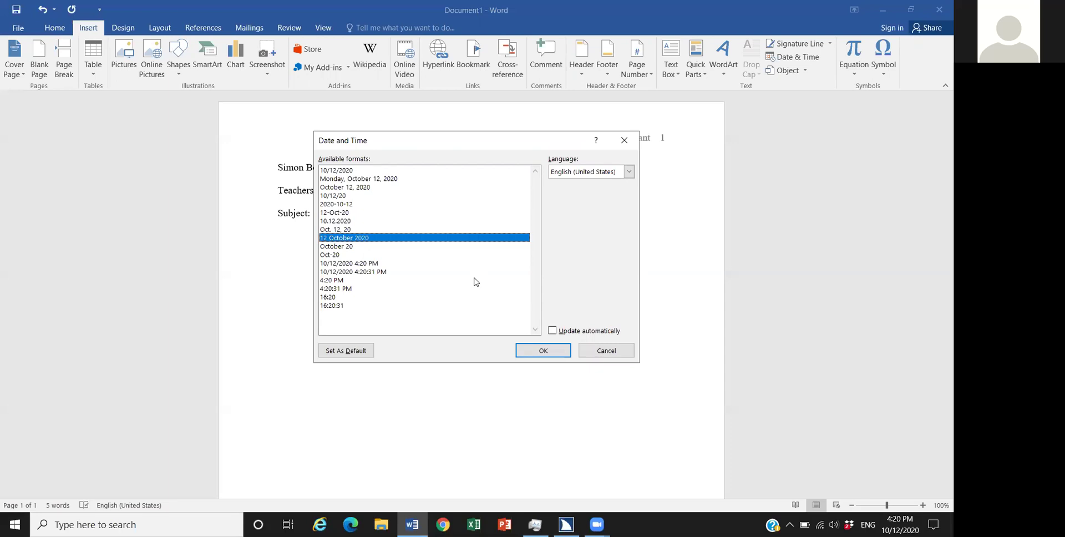
pyautogui.press('Return')
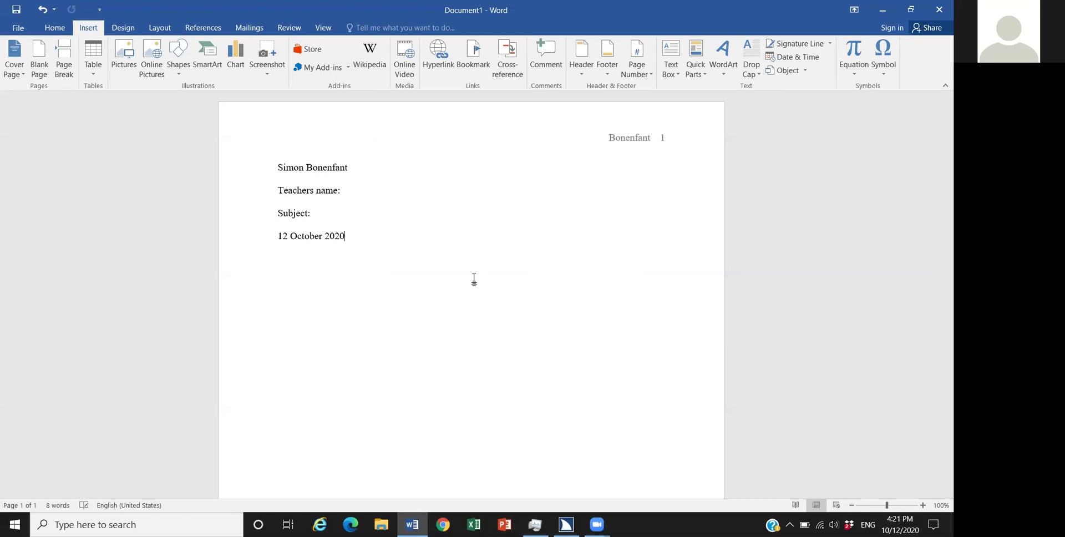
# Step: Start a new line below the date
pyautogui.press('Return')
# Step: Type a centred title line reading 'Tittle'
pyautogui.write('Tittle')
pyautogui.hotkey('ctrl', 'e')
pyautogui.write('K')
pyautogui.press('BackSpace')
# Step: Correct the title to 'Title' and start a new empty line below it
pyautogui.press('Down')
pyautogui.press('Right')
pyautogui.press('BackSpace')
pyautogui.press('End')
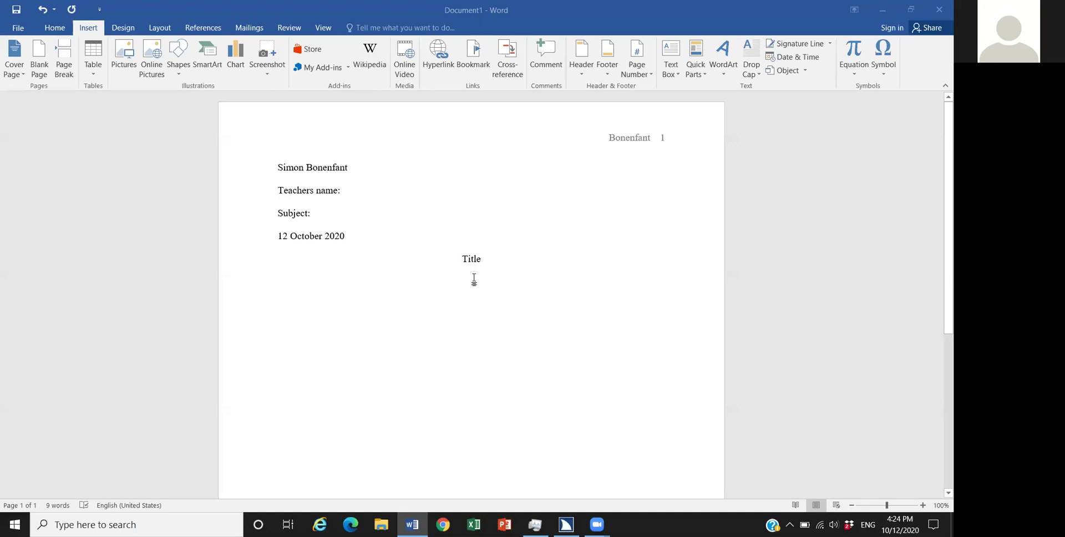
pyautogui.hotkey('alt', 'Tab')
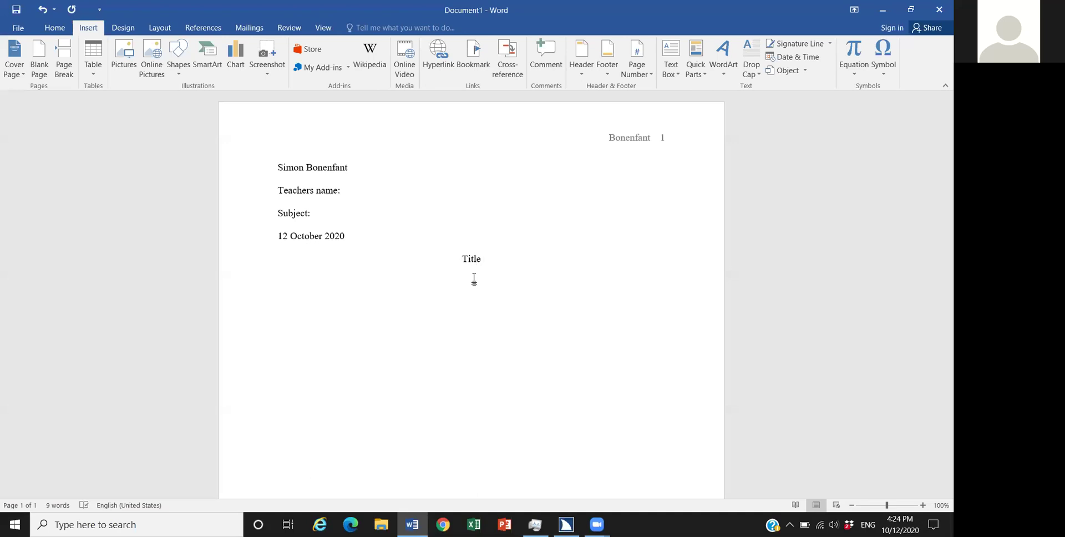
pyautogui.press('Return')
# Step: Add the indented body line 'Tab one time', then create a new blank document
pyautogui.press('Tab')
pyautogui.write('Tab one time')
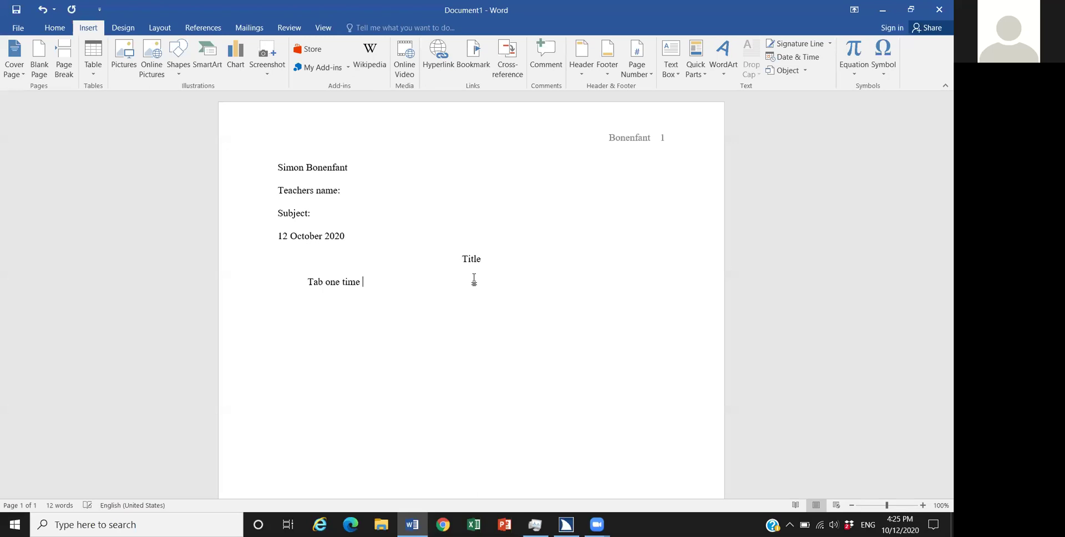
pyautogui.hotkey('ctrl', 'n')
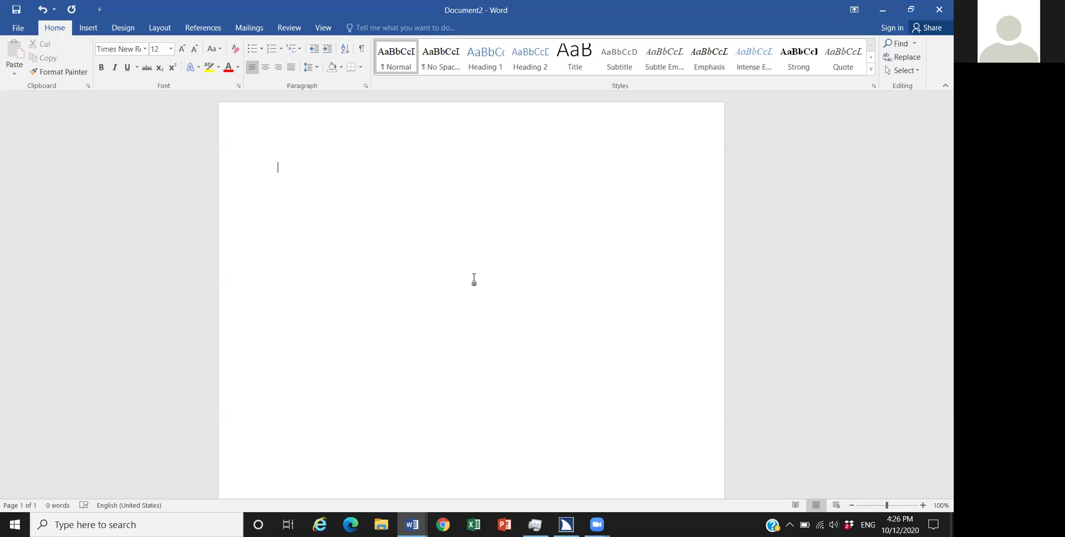
# Step: Open the page header and enter the author's surname, correcting a mistyped letter
pyautogui.hotkey('alt', 'v')
pyautogui.press('h')
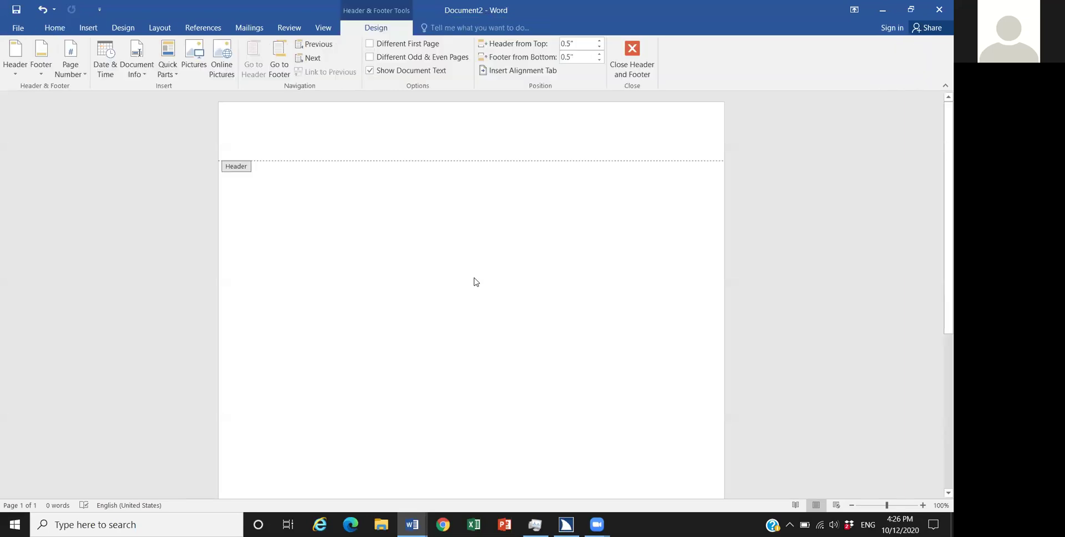
pyautogui.write('Bo')
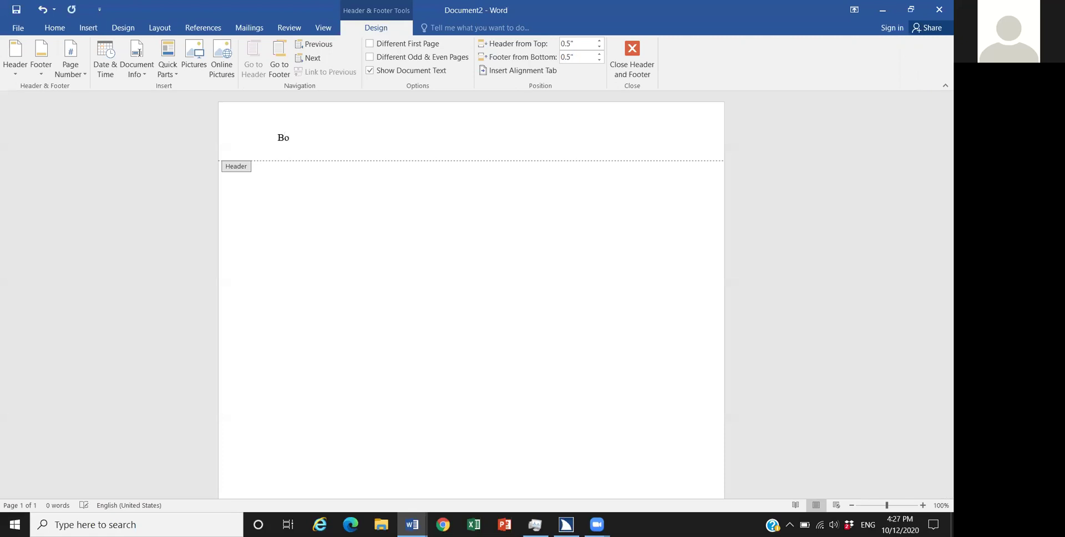
pyautogui.write('nenfan')
pyautogui.press('BackSpace')
pyautogui.press('BackSpace')
pyautogui.press('BackSpace')
pyautogui.press('BackSpace')
pyautogui.press('BackSpace')
pyautogui.press('BackSpace')
pyautogui.press('BackSpace')
pyautogui.press('BackSpace')
pyautogui.press('BackSpace')
pyautogui.write('Bonenfant')
pyautogui.hotkey('alt', 'i')
# Step: Insert page number 1 at the top right after the surname, then return to the body
pyautogui.press('u')
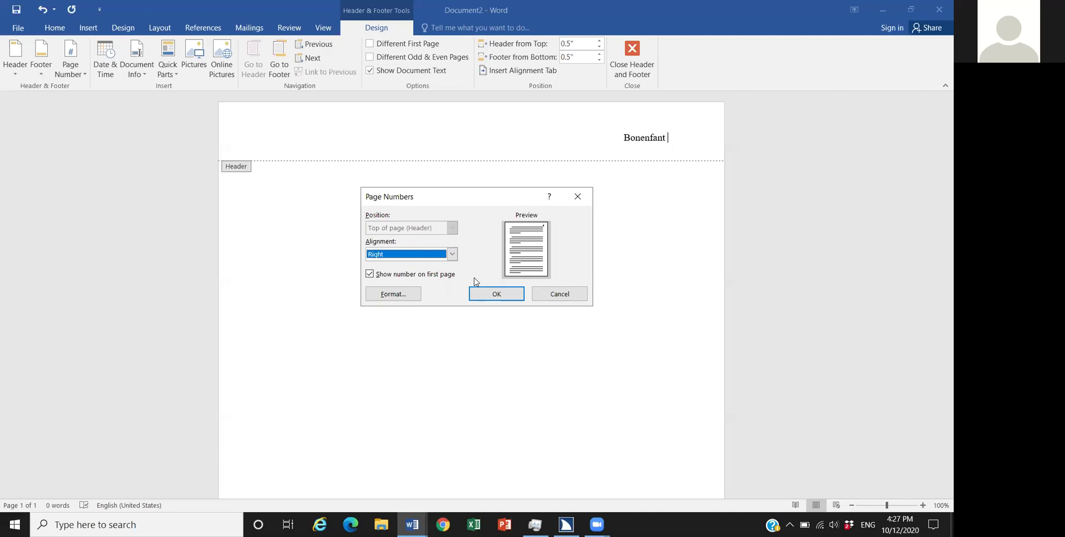
pyautogui.press('Return')
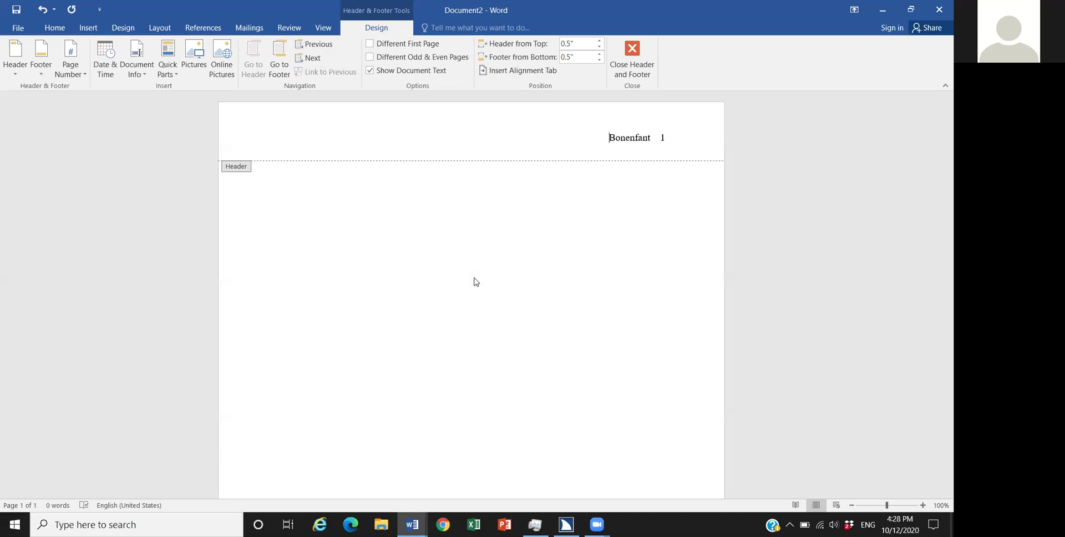
pyautogui.doubleClick(474, 281)
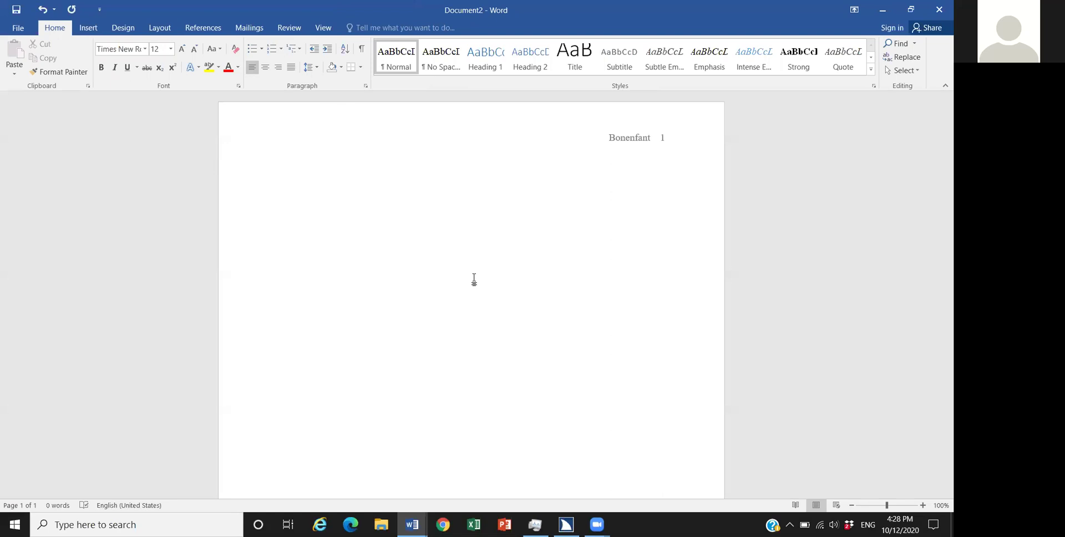
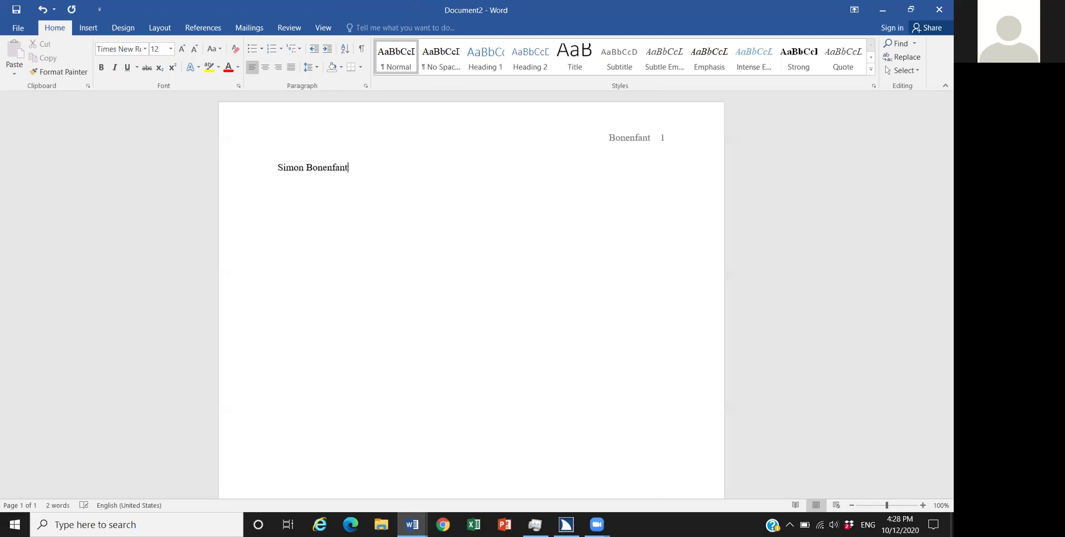
# Step: Type the author's full name as the first heading line, fixing the typos
pyautogui.press('Return')
pyautogui.press('BackSpace')
pyautogui.hotkey('ctrl', 'BackSpace')
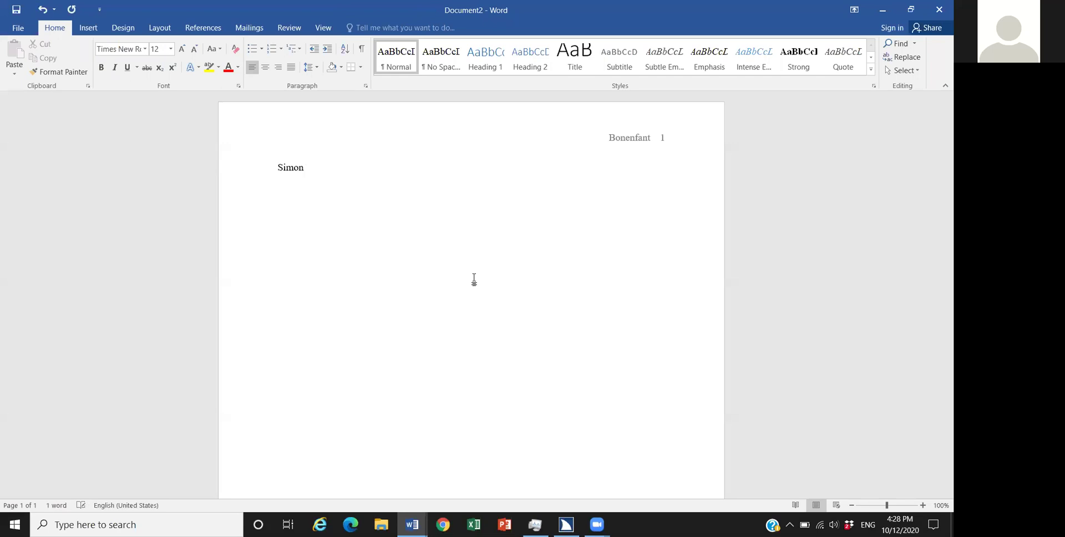
pyautogui.hotkey('ctrl', 'BackSpace')
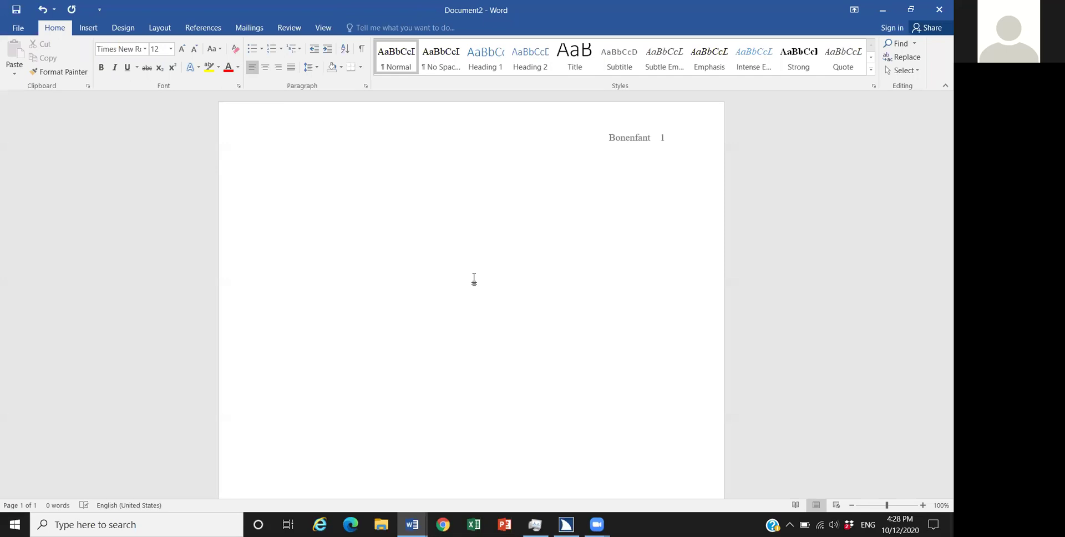
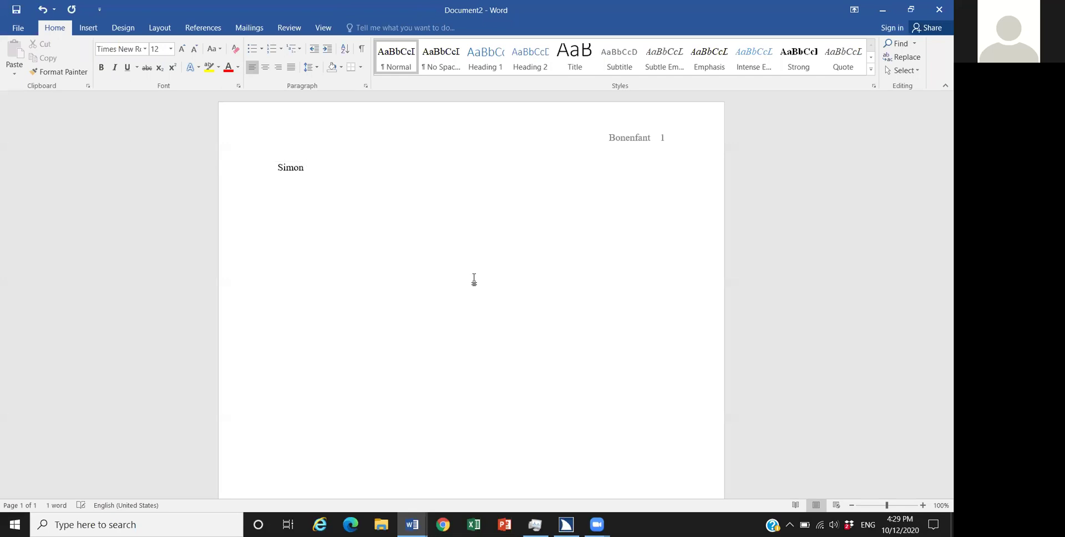
pyautogui.press('BackSpace')
pyautogui.press('BackSpace')
pyautogui.press('BackSpace')
pyautogui.press('BackSpace')
pyautogui.press('BackSpace')
pyautogui.press('BackSpace')
pyautogui.press('BackSpace')
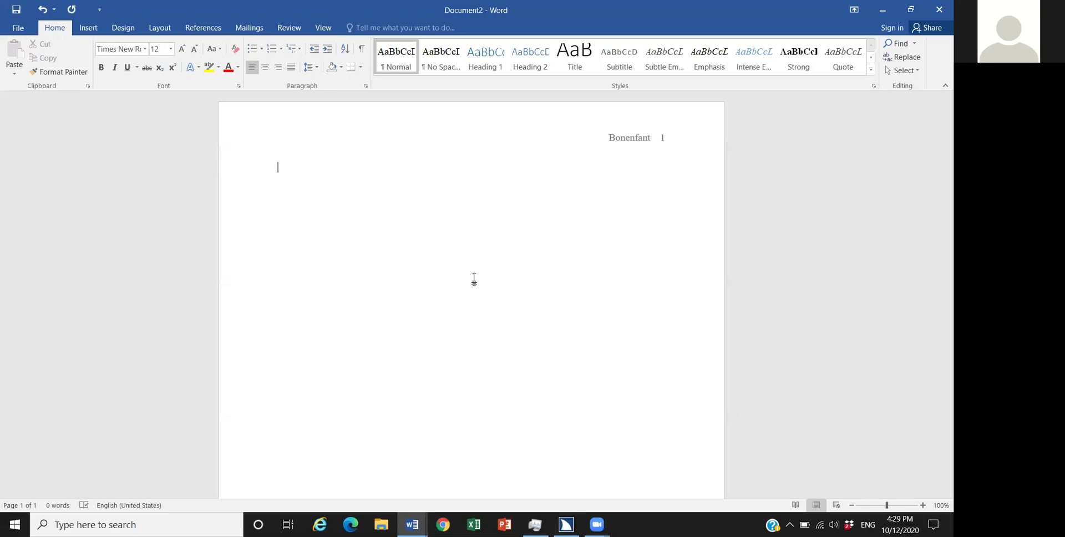
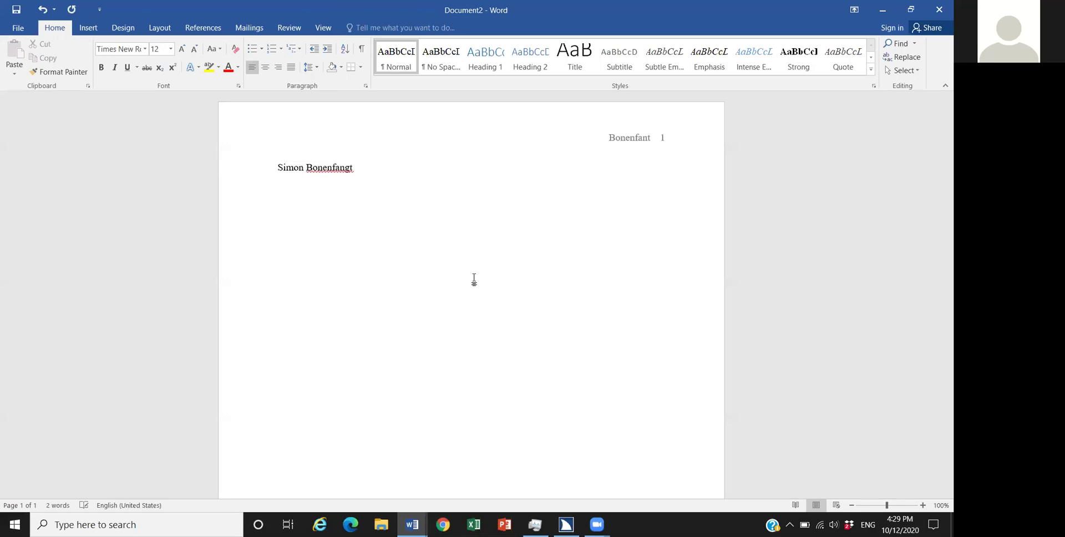
pyautogui.press('BackSpace')
pyautogui.press('BackSpace')
pyautogui.press('BackSpace')
pyautogui.press('BackSpace')
# Step: Add 'Teacher name:' and 'Subject:' lines below the author's name
pyautogui.write('Teacher na')
pyautogui.write('me:')
pyautogui.press('Return')
pyautogui.write('Subject')
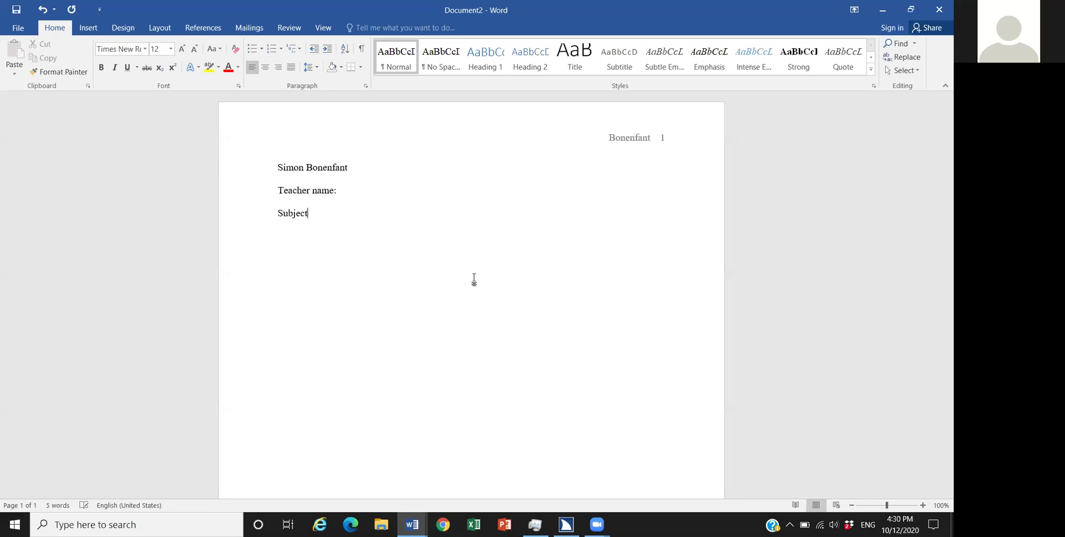
pyautogui.write(': ')
pyautogui.write('T')
pyautogui.press('BackSpace')
# Step: Insert the date in '12 October 2020' format below Subject: and start a new line
pyautogui.hotkey('alt', 'n')
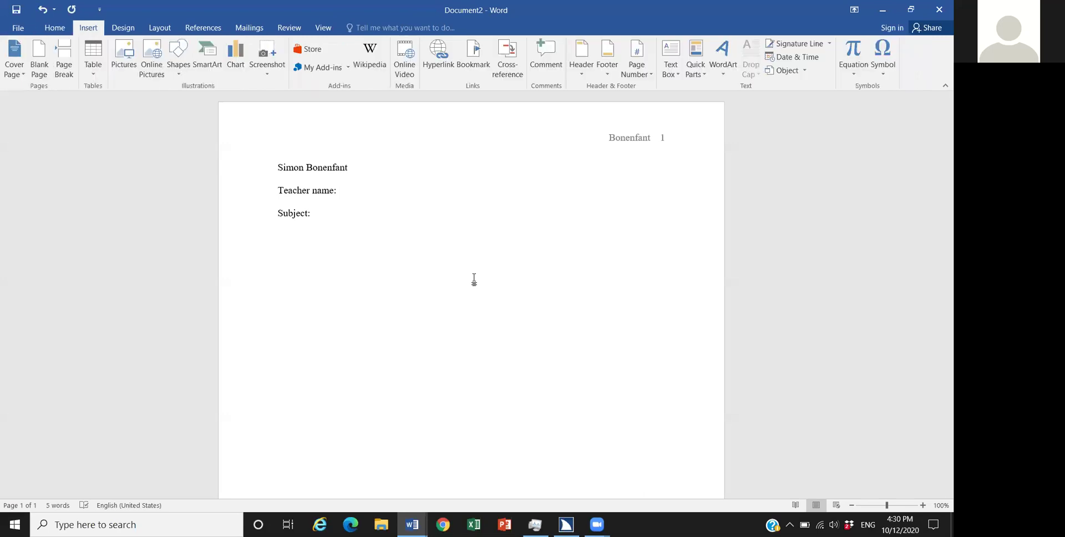
pyautogui.press('d')
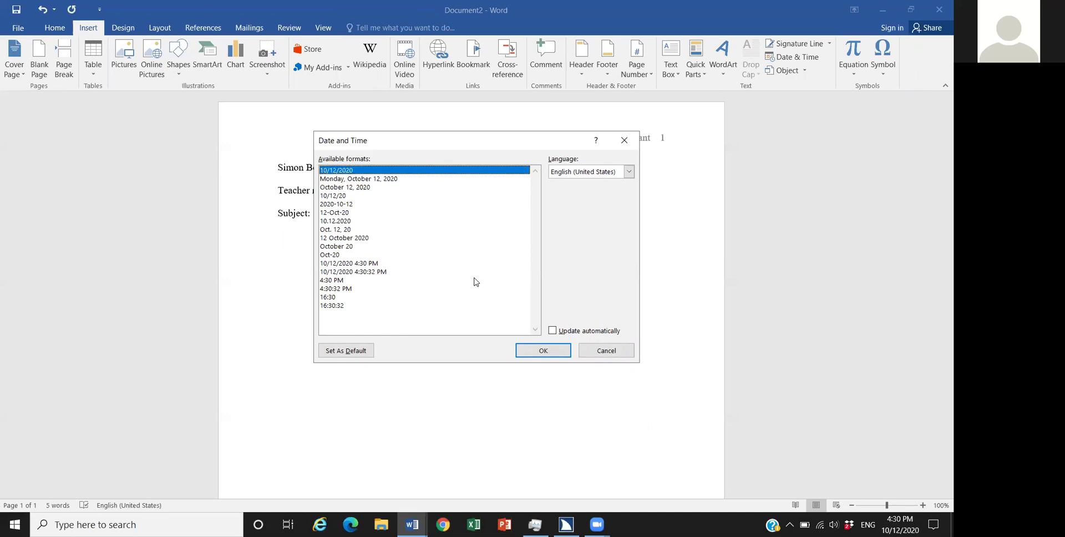
pyautogui.press('Down')
pyautogui.press('Down')
pyautogui.press('Down')
pyautogui.press('Down')
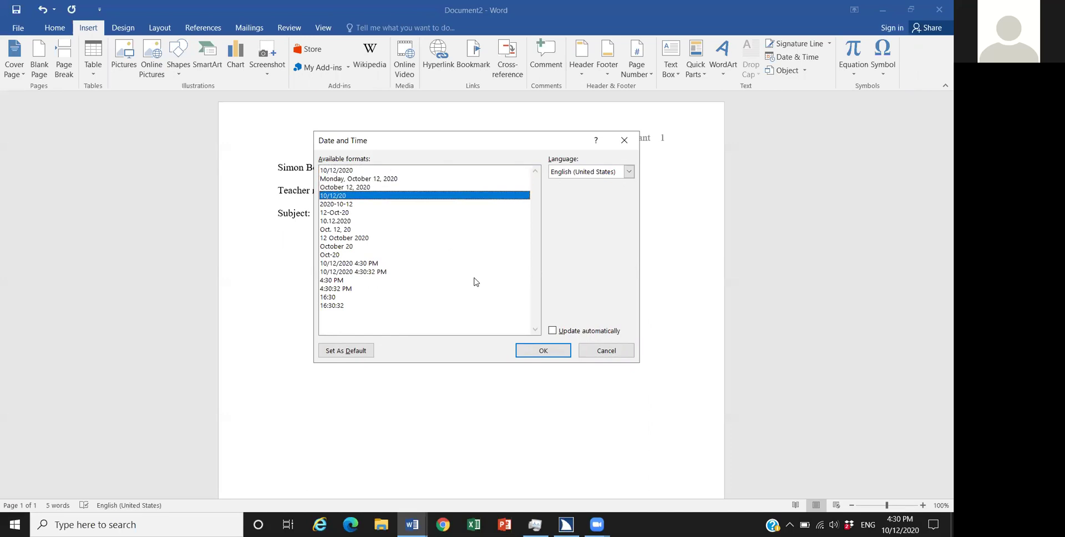
pyautogui.press('Down')
pyautogui.press('Down')
pyautogui.press('Down')
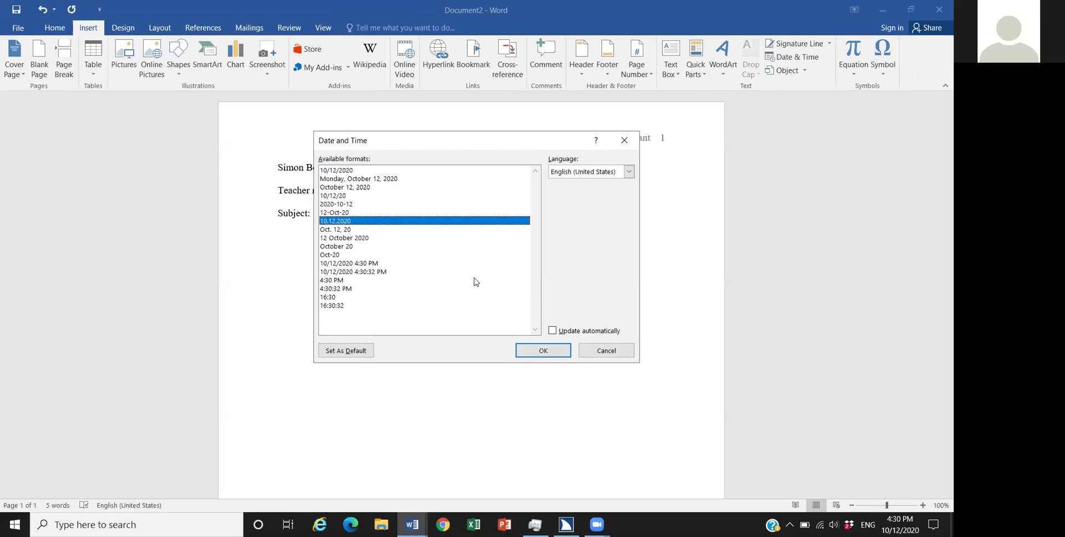
pyautogui.press('Down')
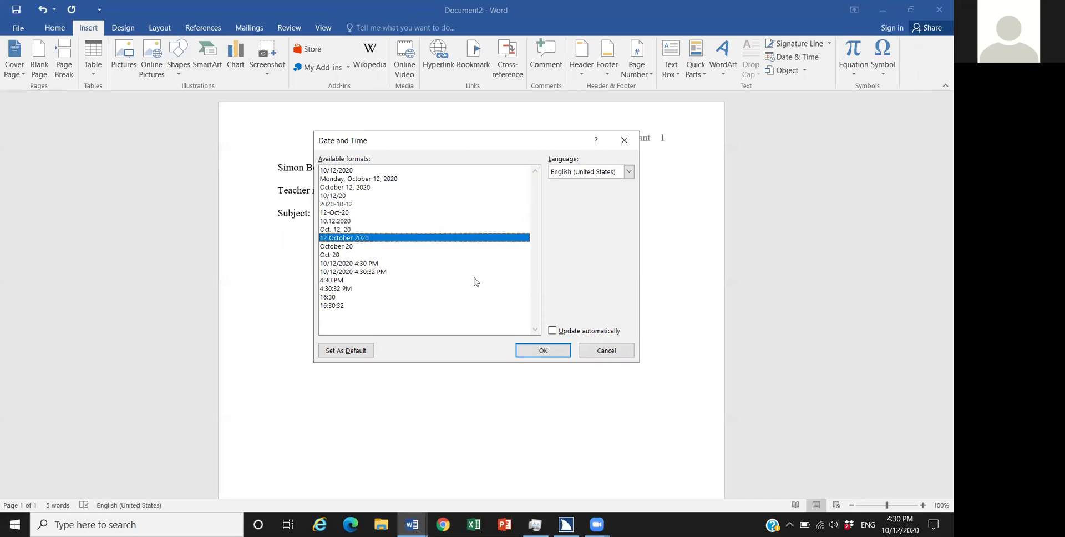
pyautogui.press('Return')
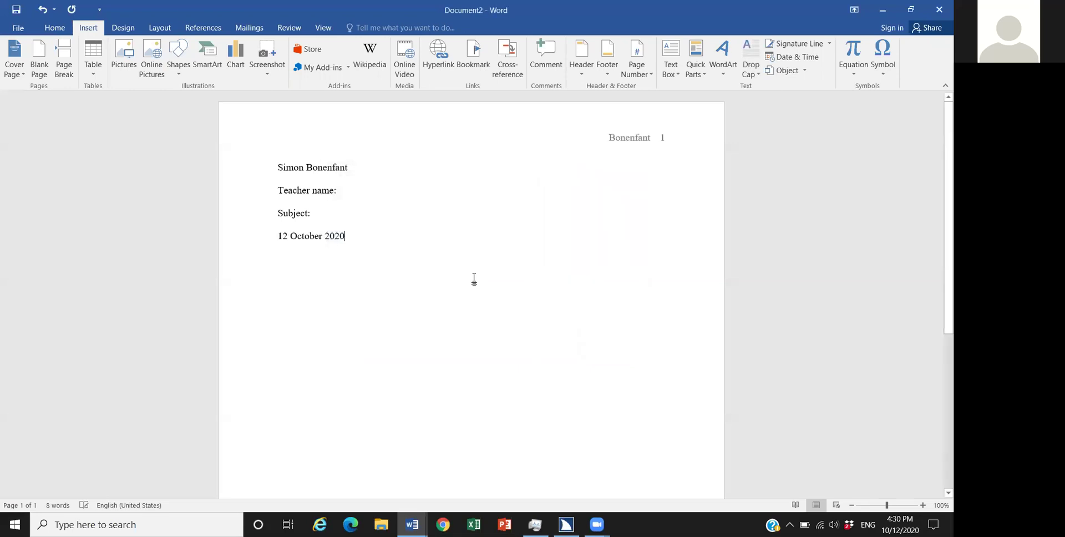
pyautogui.press('Return')
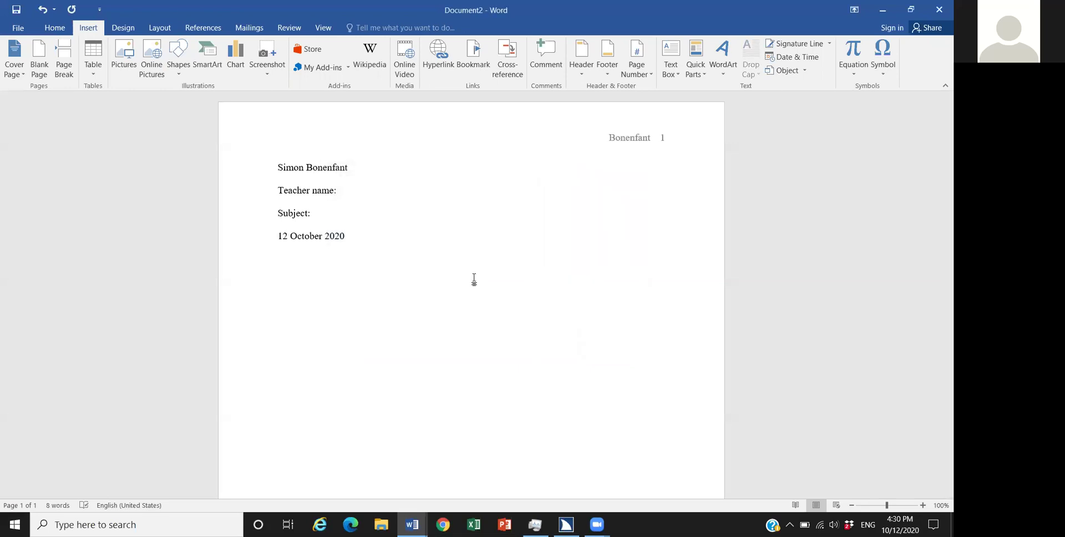
# Step: Add a centred 'Title' line, then begin a Tab-indented body line beneath it
pyautogui.write('Title:')
pyautogui.press('BackSpace')
pyautogui.hotkey('ctrl', 'e')
pyautogui.press('Return')
pyautogui.press('Tab')
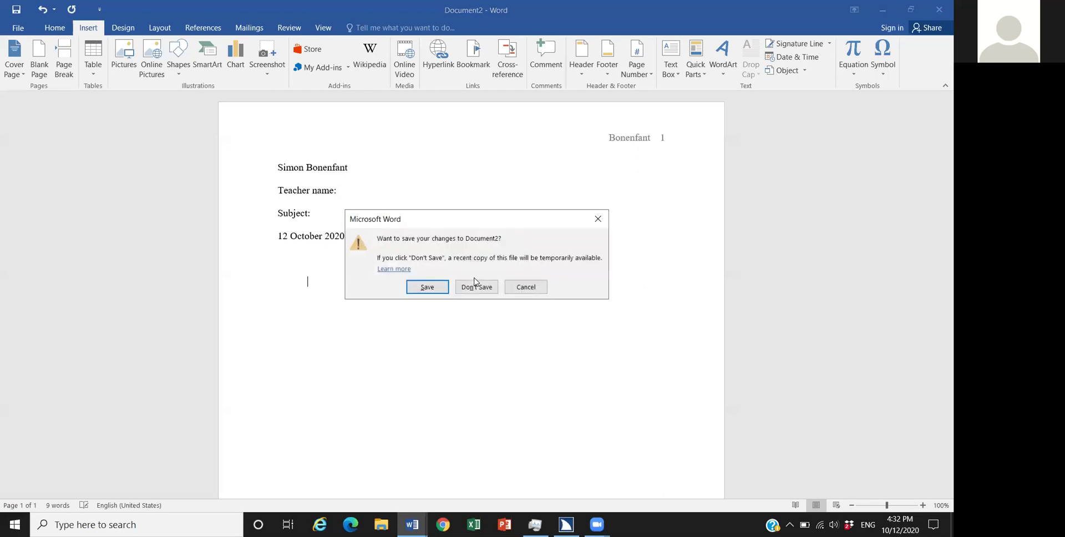
# Step: Discard Document2's changes and delete the colon after Subject in Document1
pyautogui.click(474, 282)
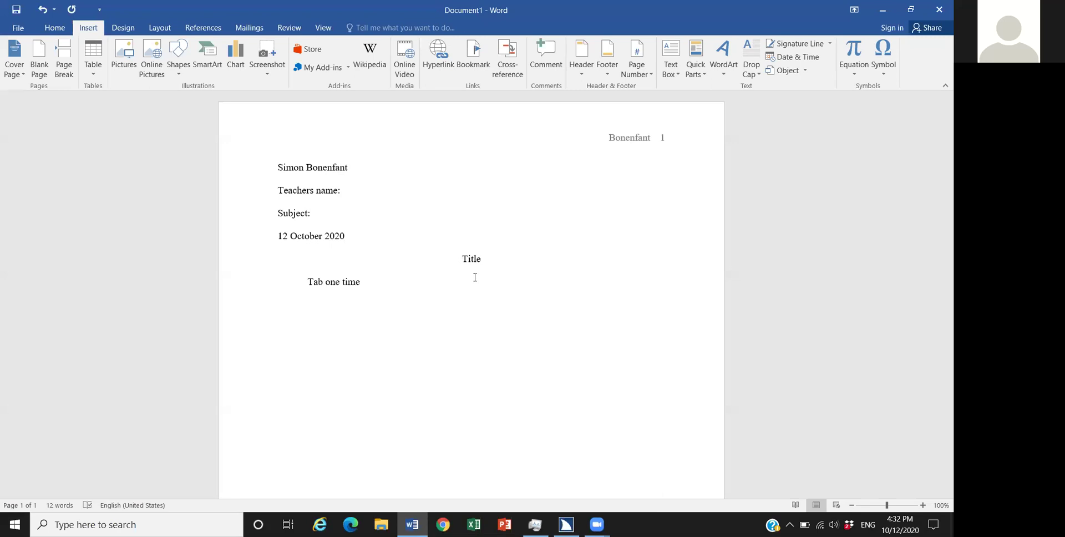
pyautogui.hotkey('ctrl', 'Right')
pyautogui.hotkey('ctrl', 'Right')
pyautogui.press('Right')
pyautogui.press('BackSpace')
# Step: Start Save As and replace the suggested file name with 'word mla format template'
pyautogui.click(474, 279)
pyautogui.press('F12')
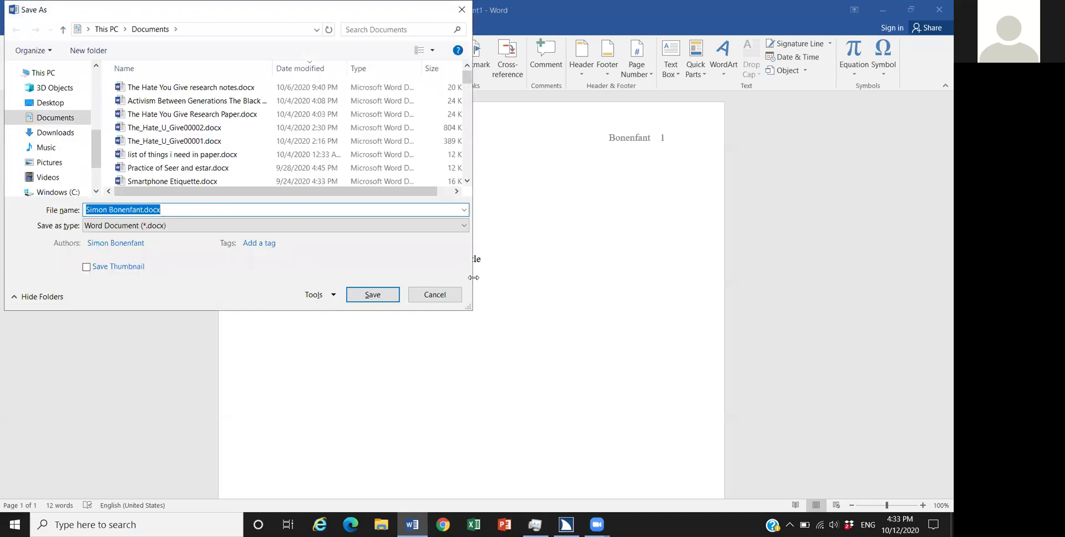
pyautogui.press('BackSpace')
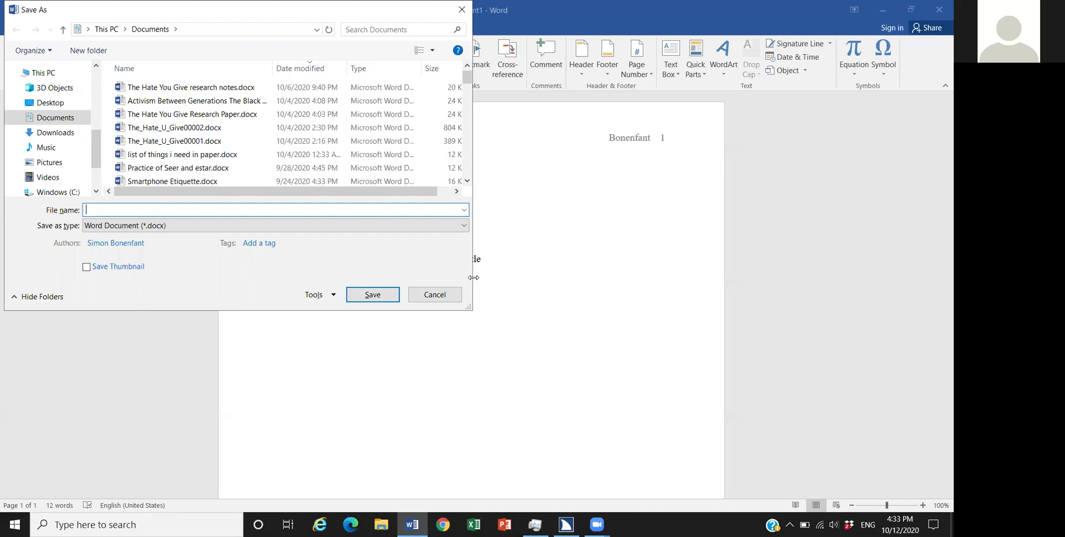
pyautogui.write('word ')
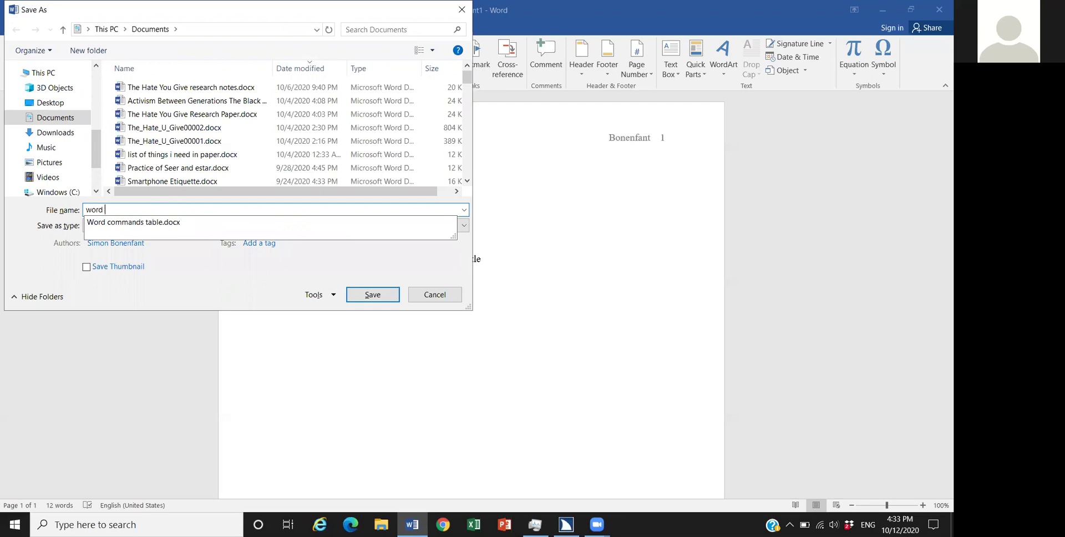
pyautogui.write('mla format ')
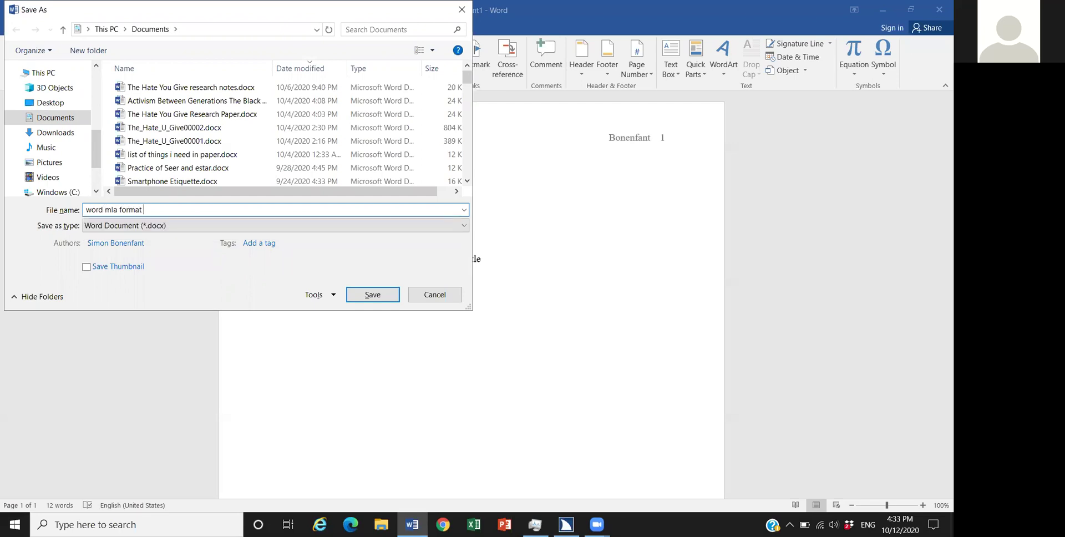
pyautogui.write('template')
pyautogui.hotkey('alt', 'd')
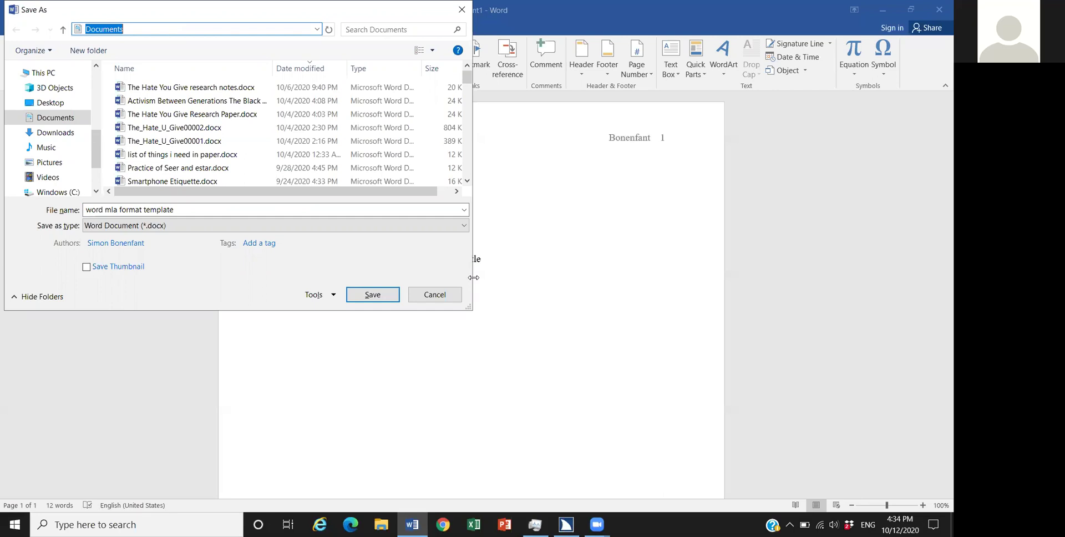
# Step: Confirm Save As to store 'word mla format template.docx' in Documents
pyautogui.hotkey('alt', 's')
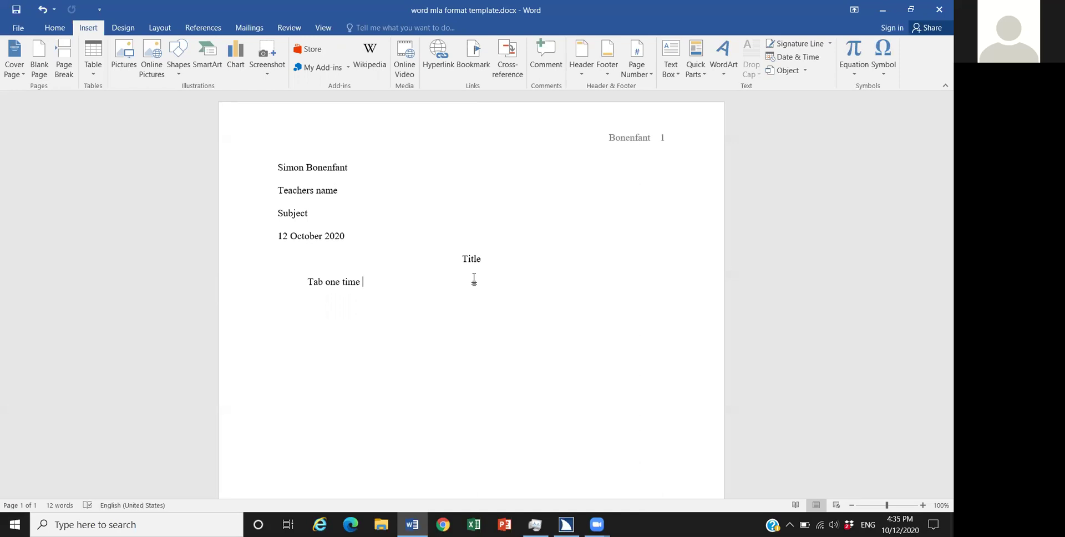
# Step: Select the 'Tab one time' line and open the Text Highlight Color palette
pyautogui.tripleClick(474, 277)
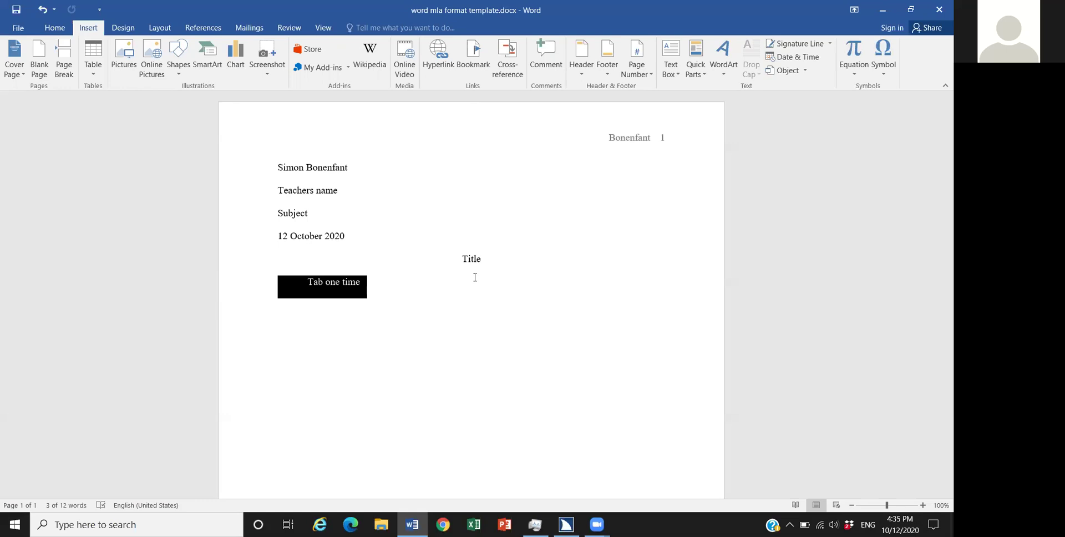
pyautogui.hotkey('alt', 'h')
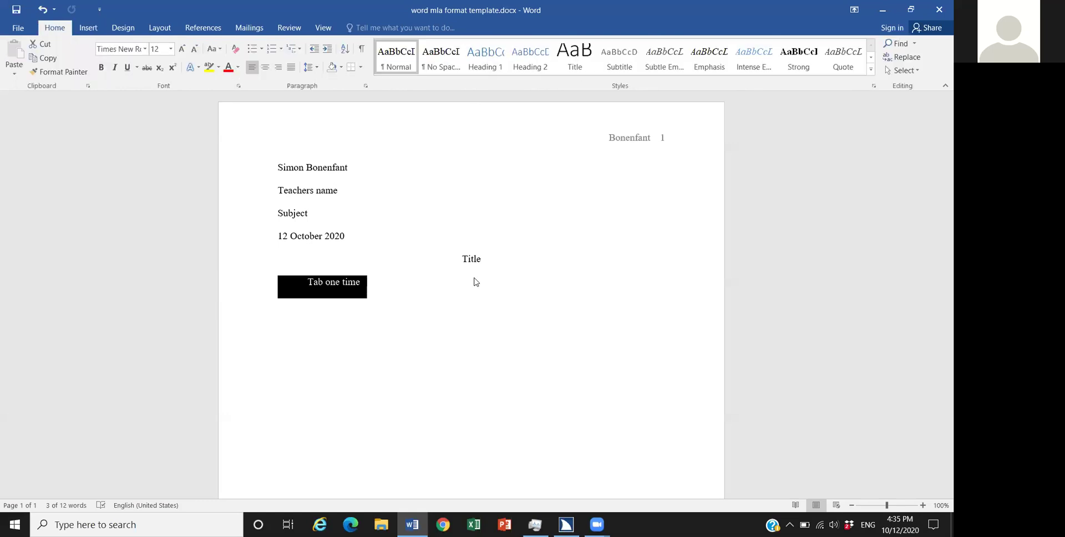
pyautogui.press('i')
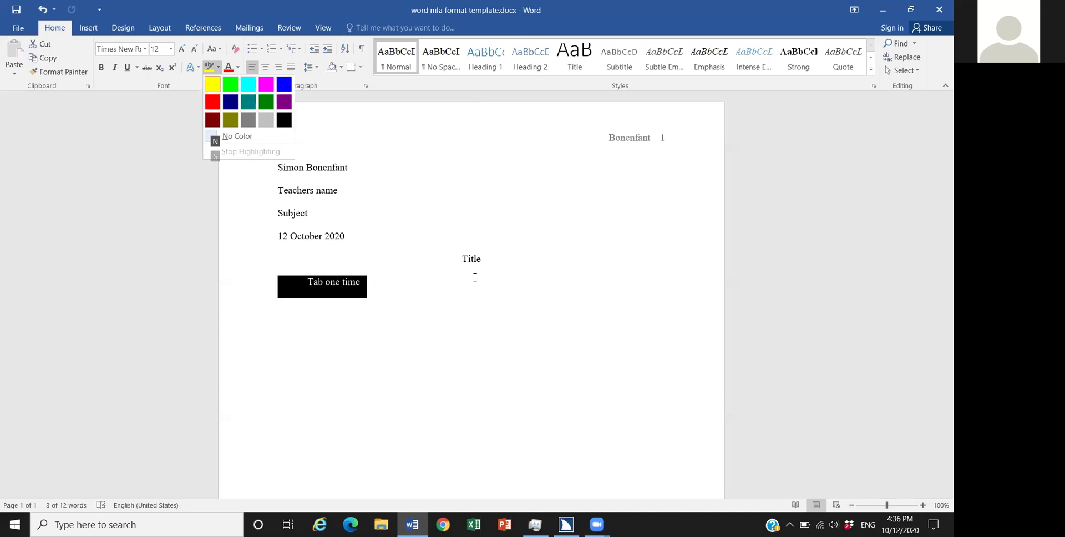
# Step: Pick the blue swatch from the highlight palette for the 'Tab one time' line
pyautogui.press('Up')
pyautogui.press('Up')
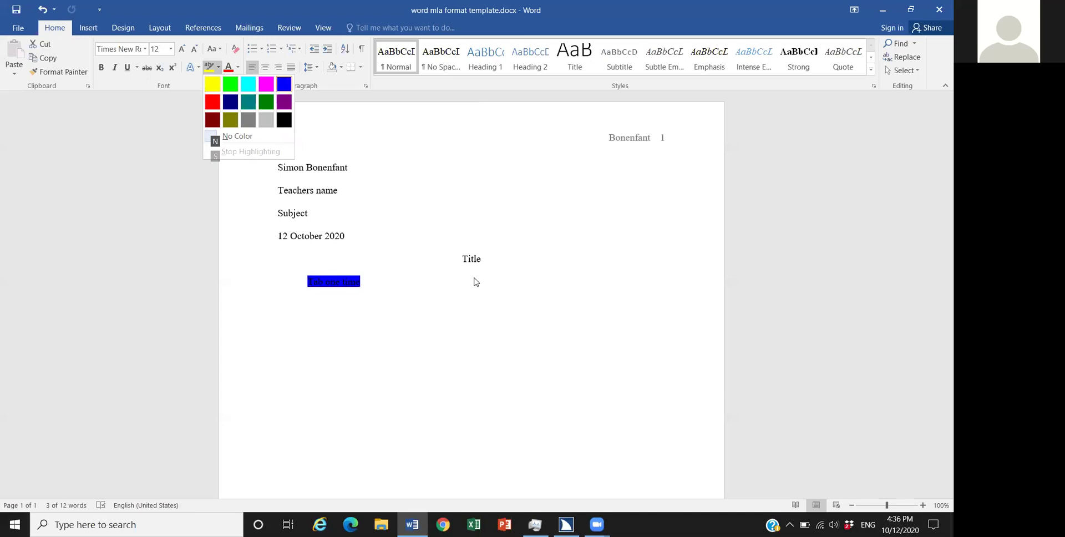
pyautogui.press('Left')
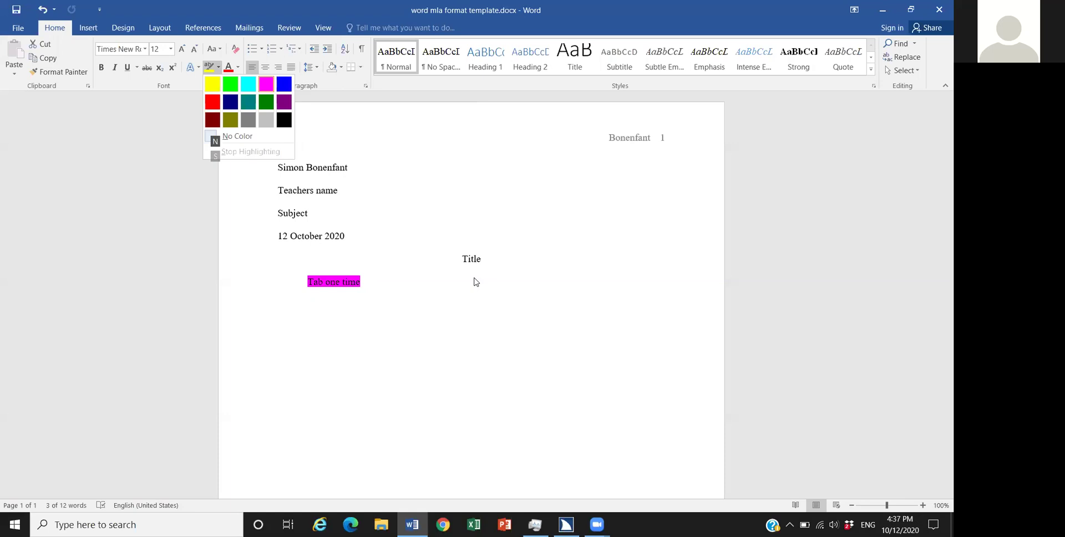
pyautogui.press('Right')
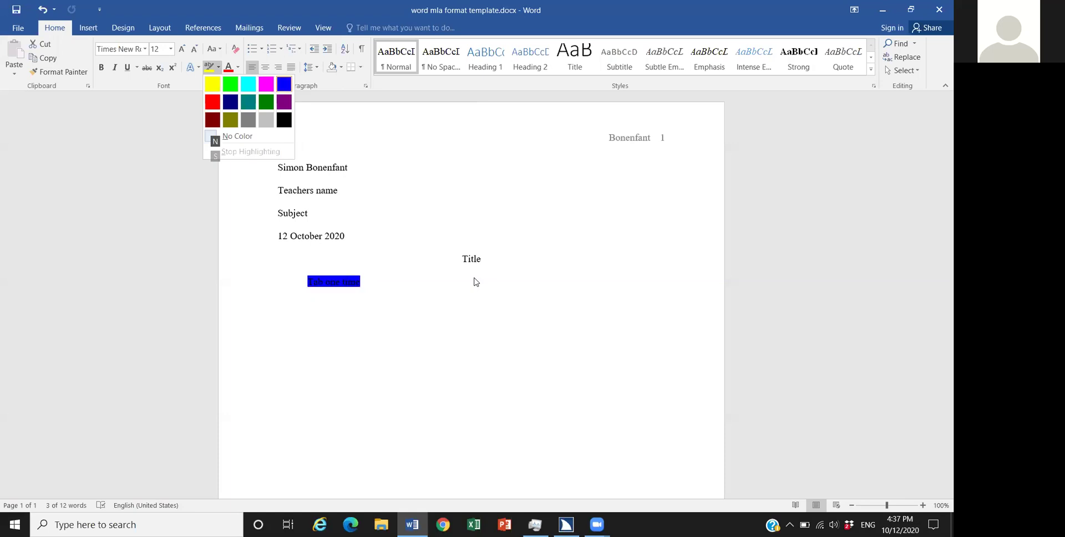
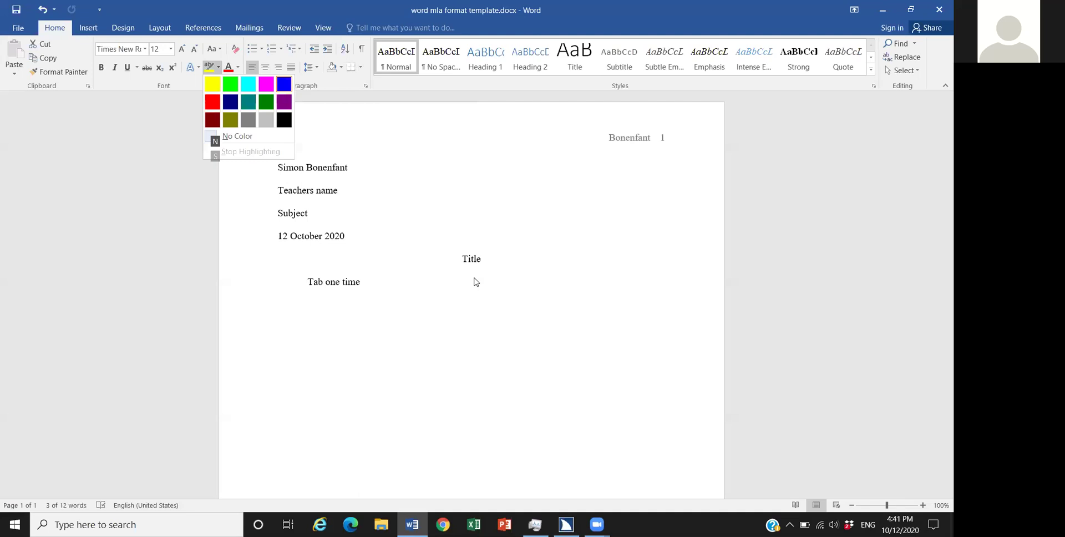
# Step: Dismiss the highlight palette and leave the 'Tab one time' line deselected
pyautogui.click(474, 283)
pyautogui.tripleClick(474, 282)
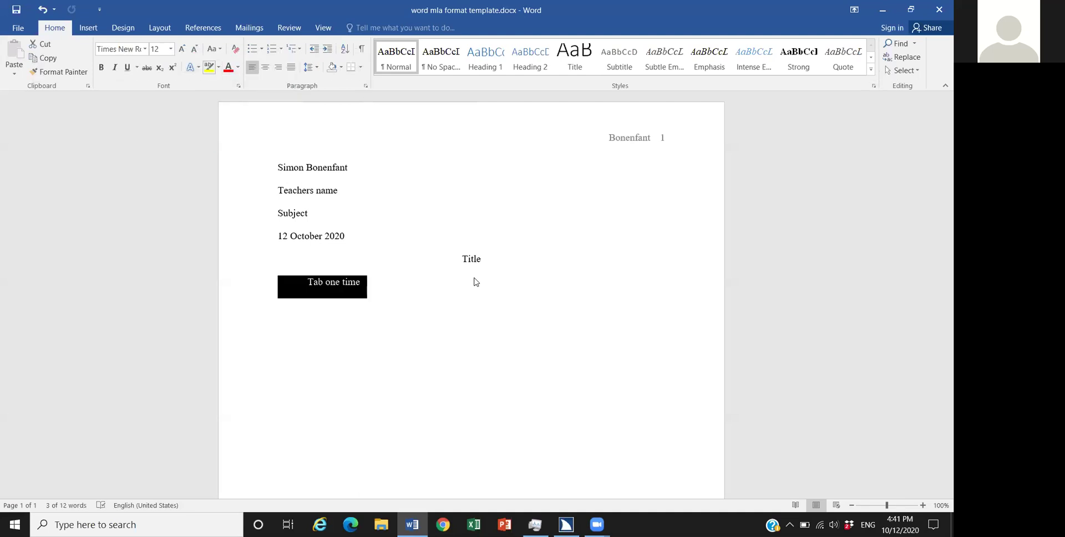
pyautogui.press('alt')
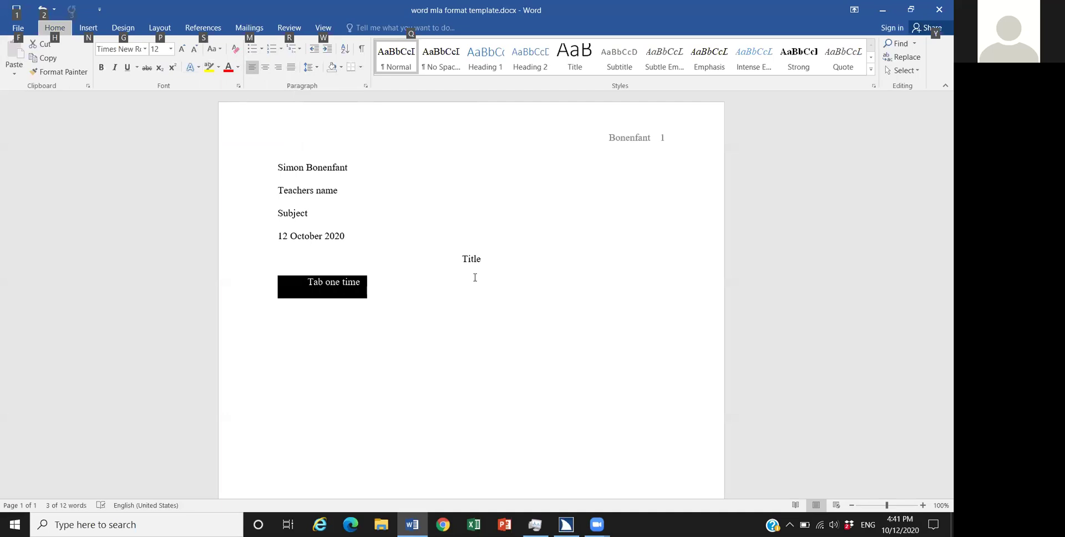
pyautogui.click(475, 277)
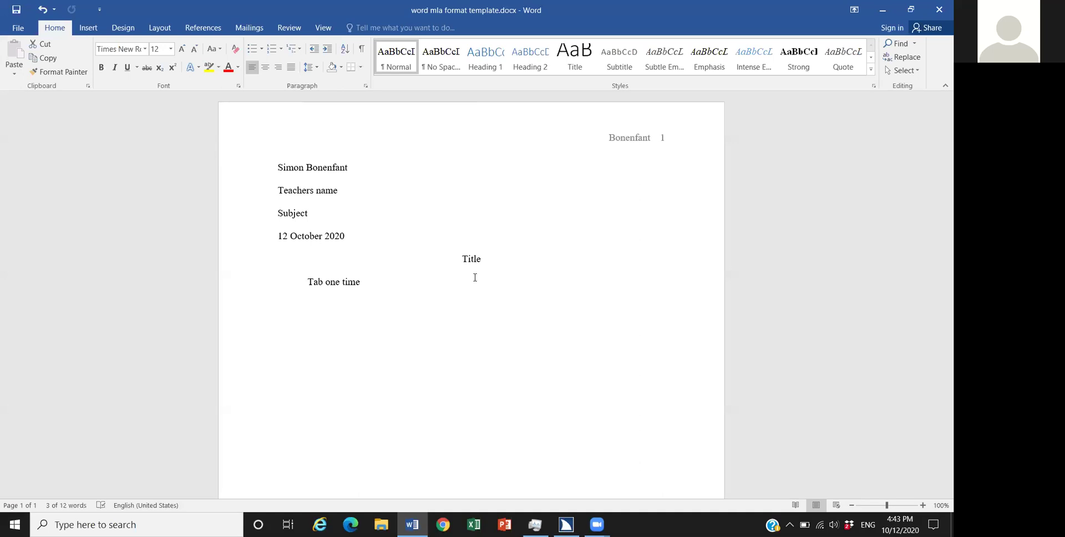
# Step: Put the cursor at the end of the indented line and select the words 'Tab one time'
pyautogui.keyDown('shift'); pyautogui.click(475, 277); pyautogui.keyUp('shift')
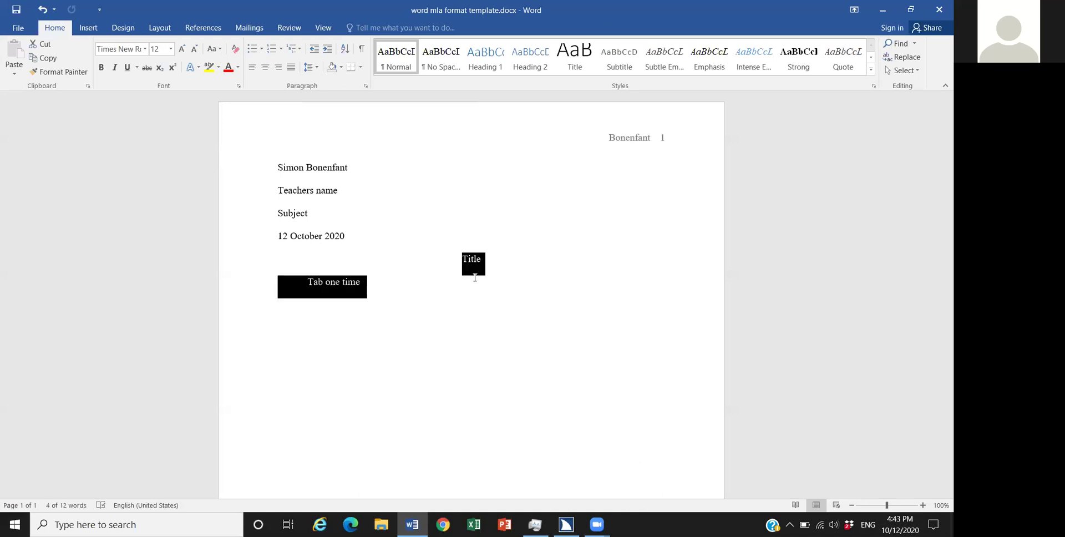
pyautogui.click(476, 279)
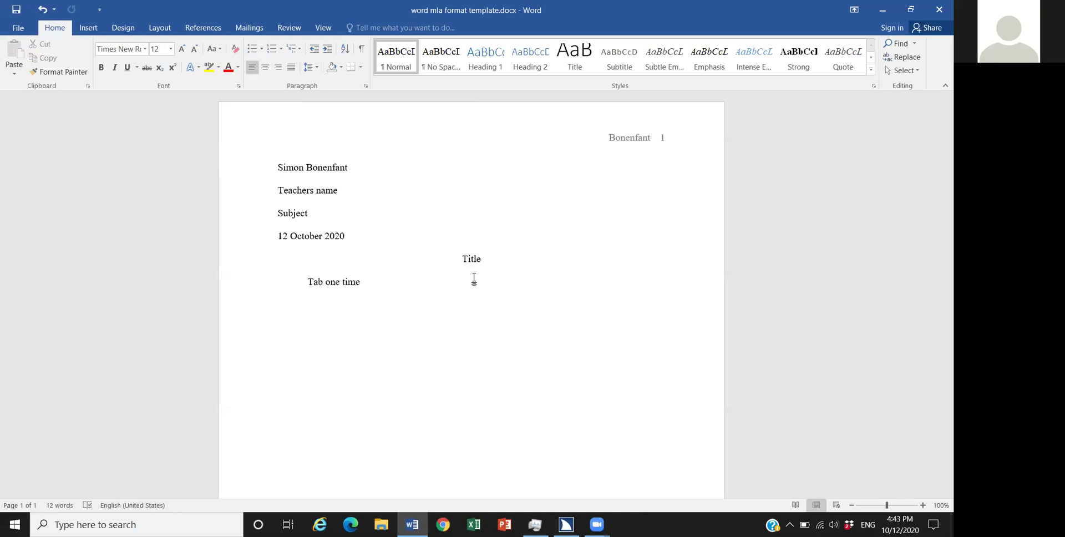
pyautogui.hotkey('ctrl', 'shift', 'Left')
pyautogui.click(475, 279)
pyautogui.press('Left')
pyautogui.press('Left')
pyautogui.press('Left')
pyautogui.press('Left')
pyautogui.press('Left')
pyautogui.press('Left')
pyautogui.press('Left')
pyautogui.press('Left')
pyautogui.press('Left')
pyautogui.press('Left')
pyautogui.hotkey('ctrl', 'shift', 'Right')
pyautogui.hotkey('ctrl', 'shift', 'Right')
pyautogui.hotkey('ctrl', 'shift', 'Right')
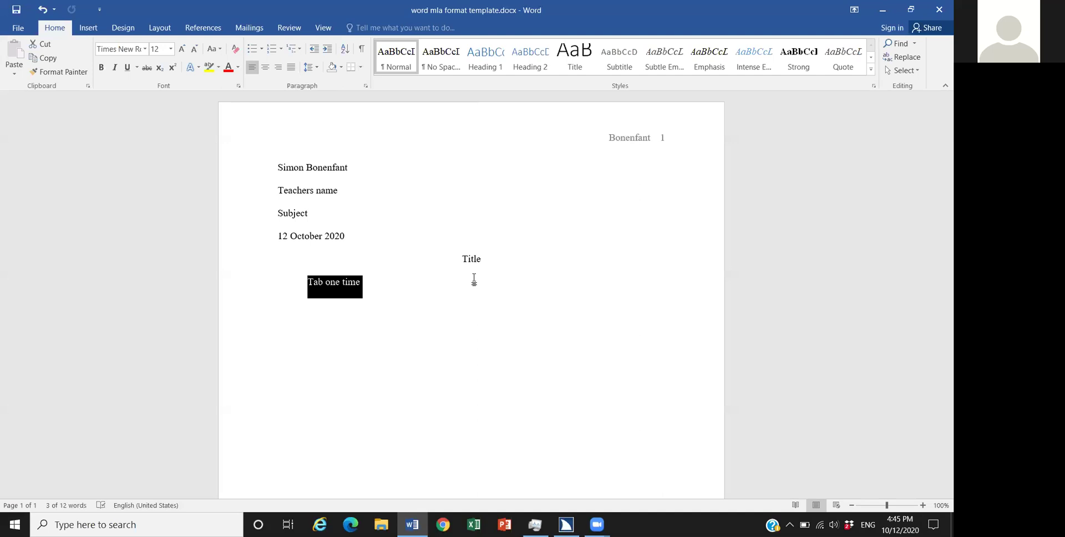
pyautogui.press('alt')
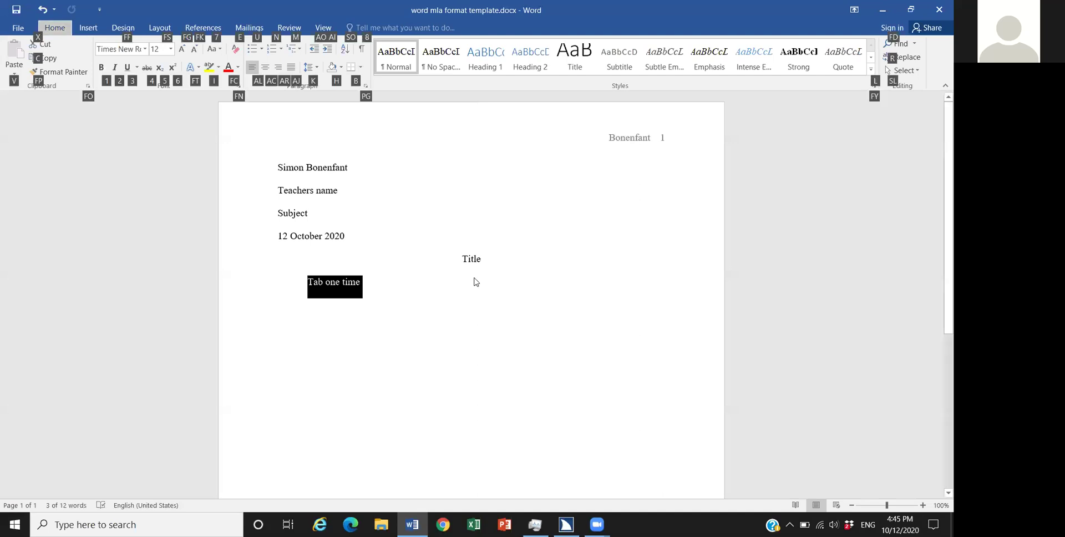
# Step: Open the highlight palette and preview red, dark red, no colour, gray and yellow on 'Tab one time'
pyautogui.press('i')
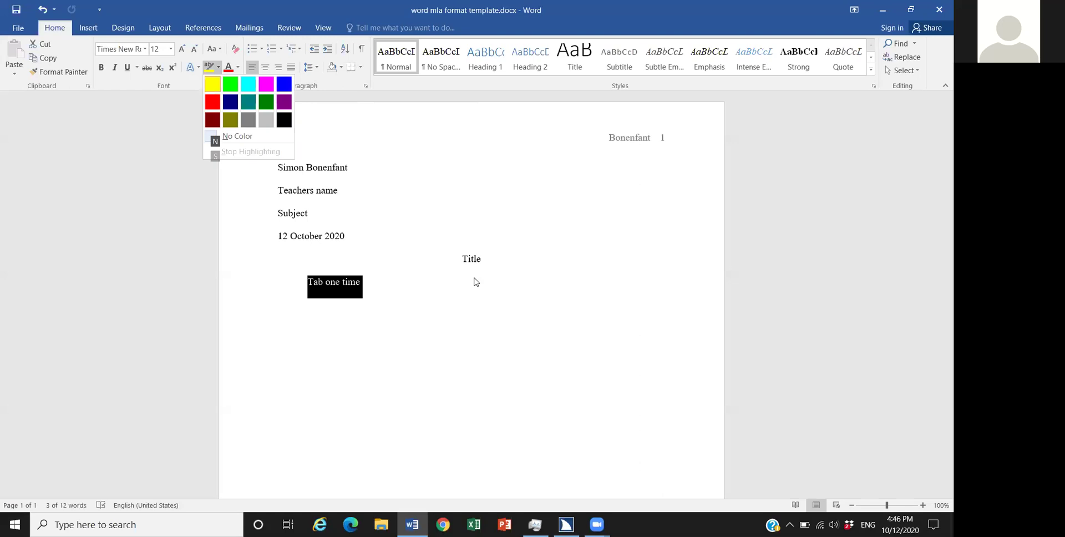
pyautogui.press('Down')
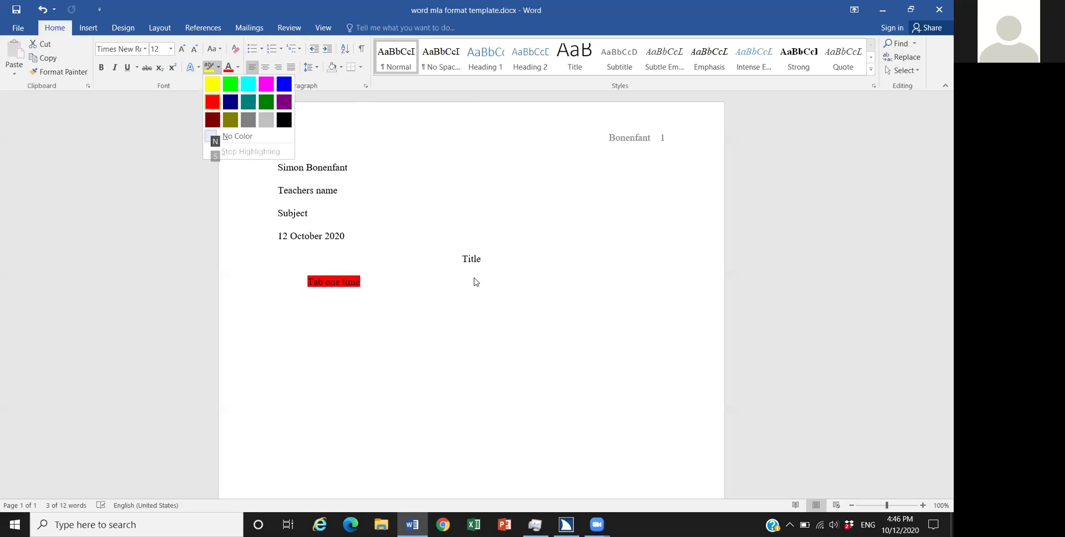
pyautogui.press('Down')
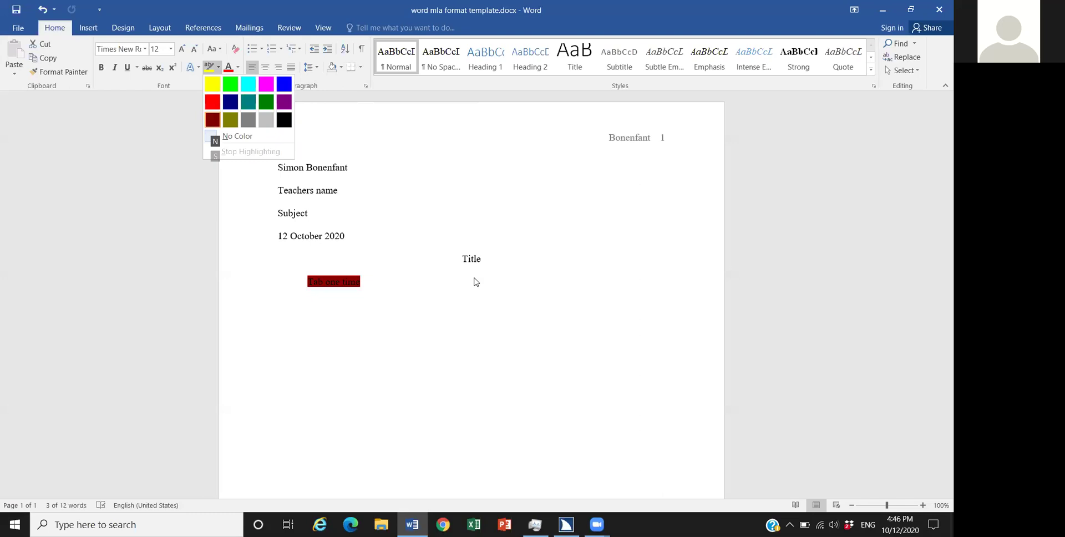
pyautogui.press('Down')
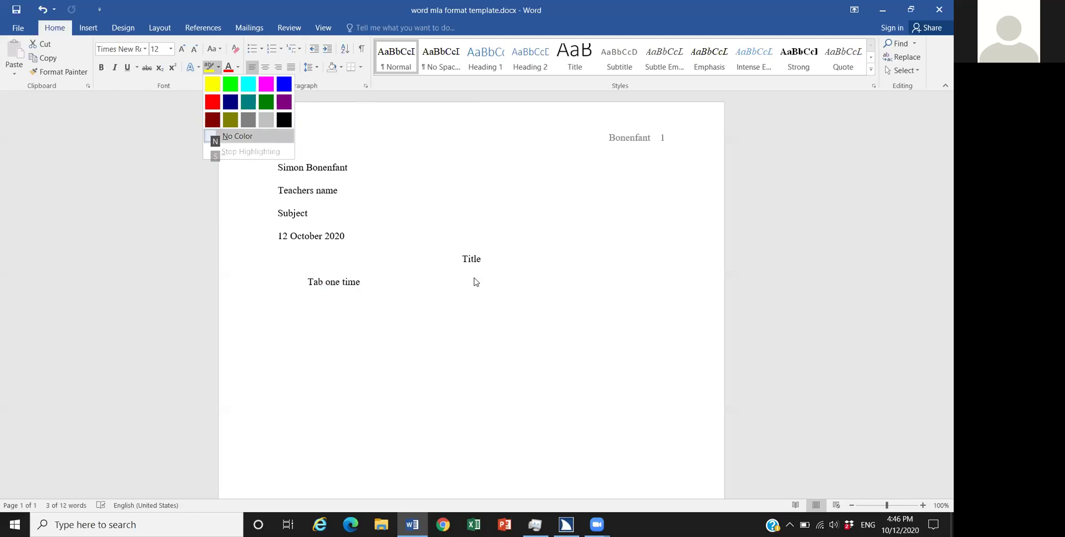
pyautogui.press('Down')
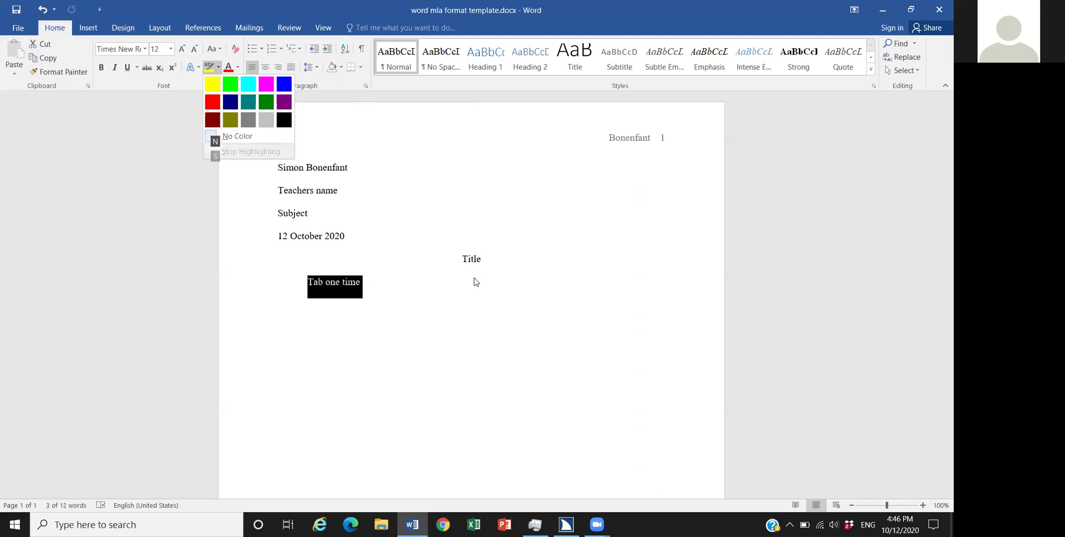
pyautogui.press('Up')
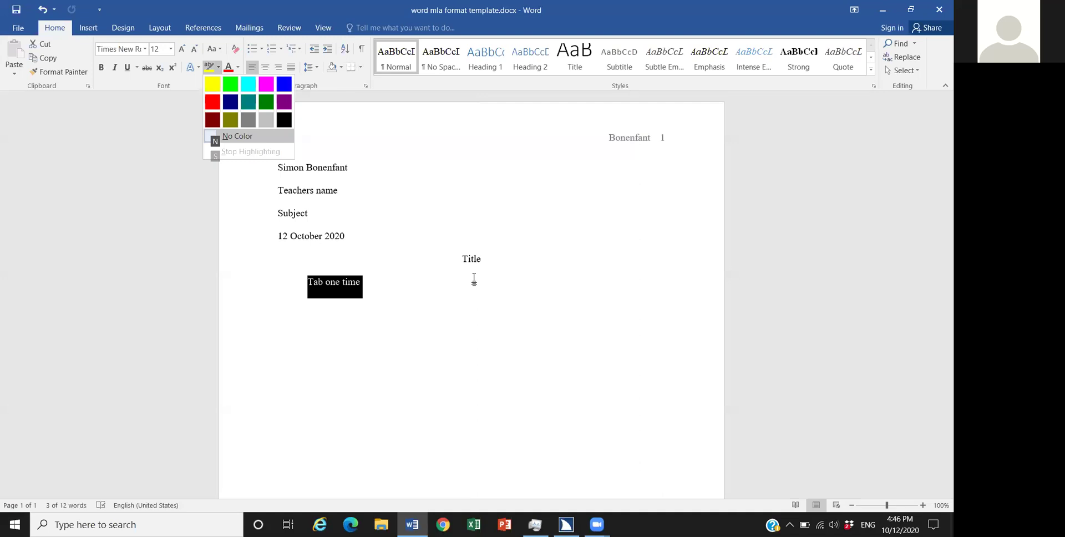
pyautogui.press('Up')
pyautogui.press('Up')
pyautogui.press('Up')
pyautogui.press('Up')
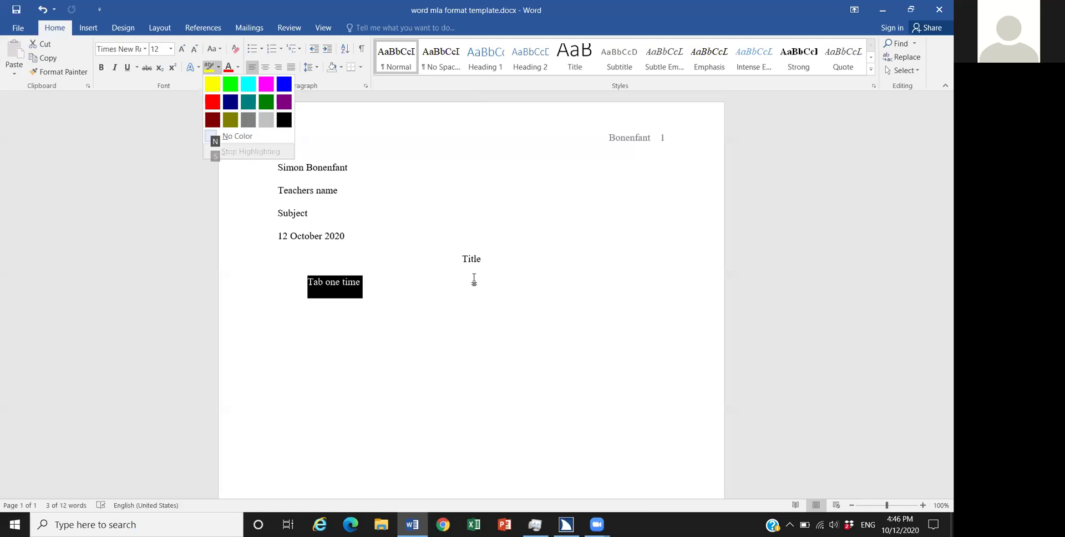
pyautogui.press('Down')
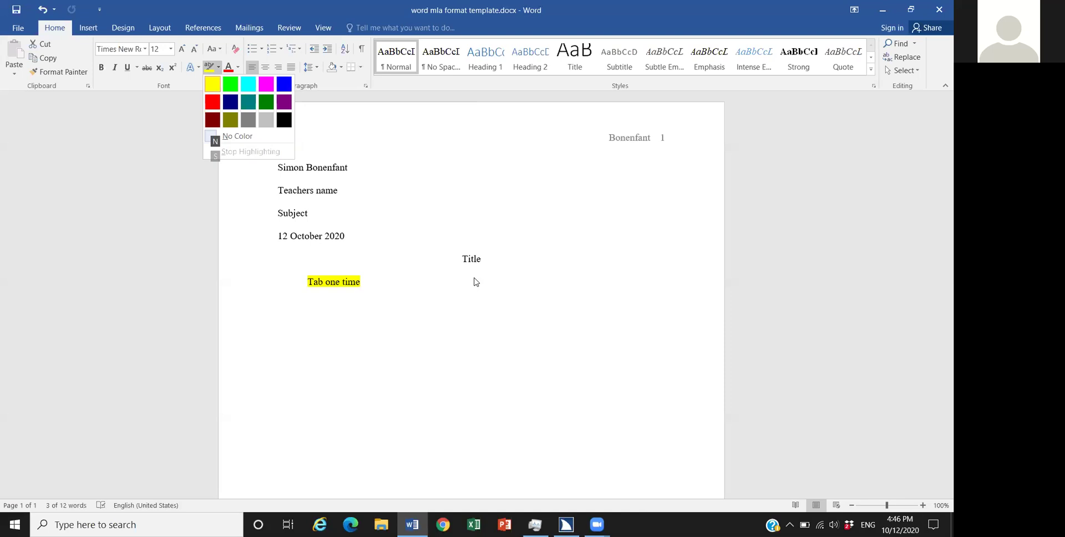
# Step: Preview turquoise, pink, blue, red, dark blue and teal highlights, ending on green
pyautogui.press('Right')
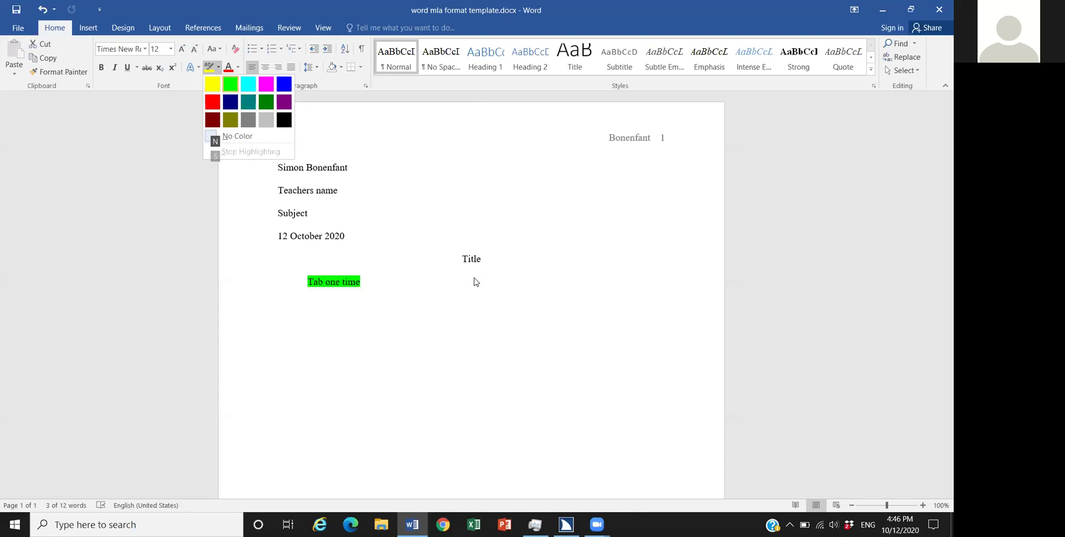
pyautogui.press('Right')
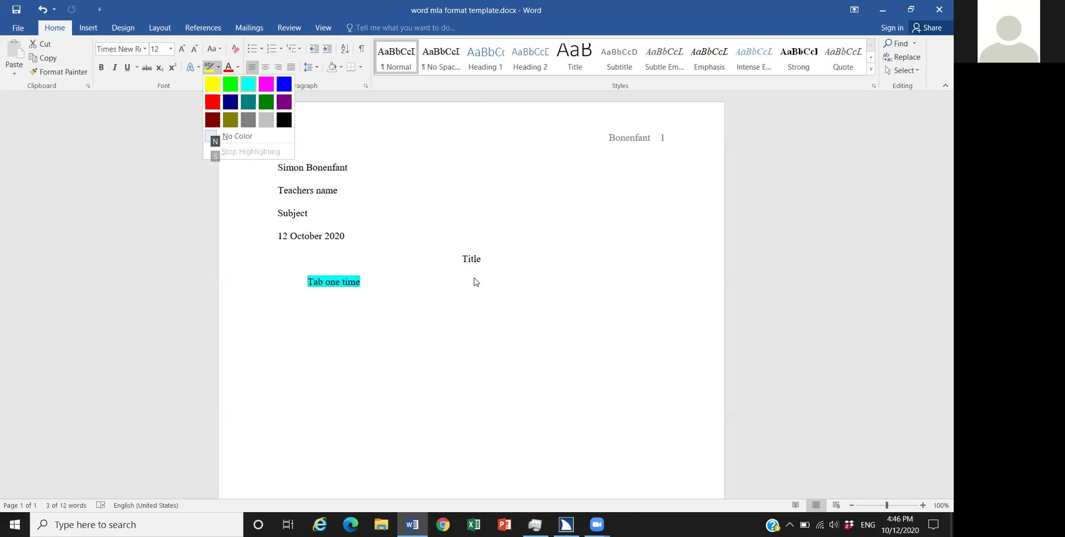
pyautogui.press('Right')
pyautogui.press('Right')
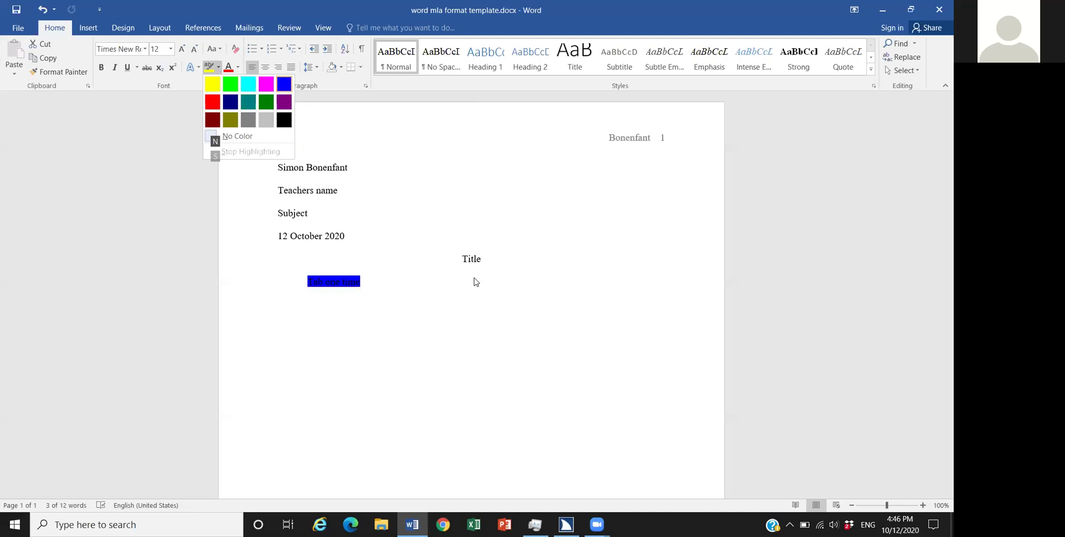
pyautogui.press('Right')
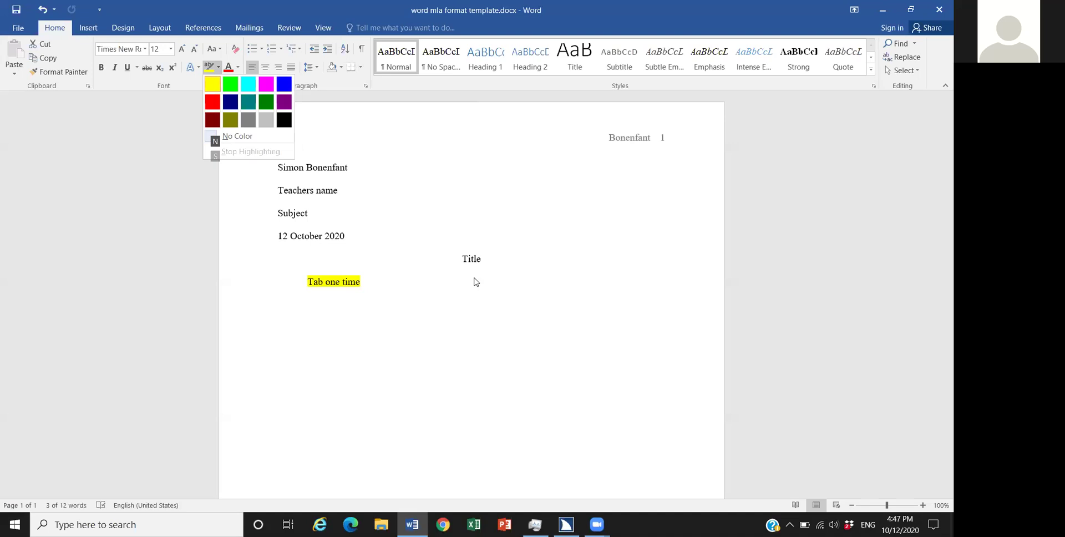
pyautogui.press('Down')
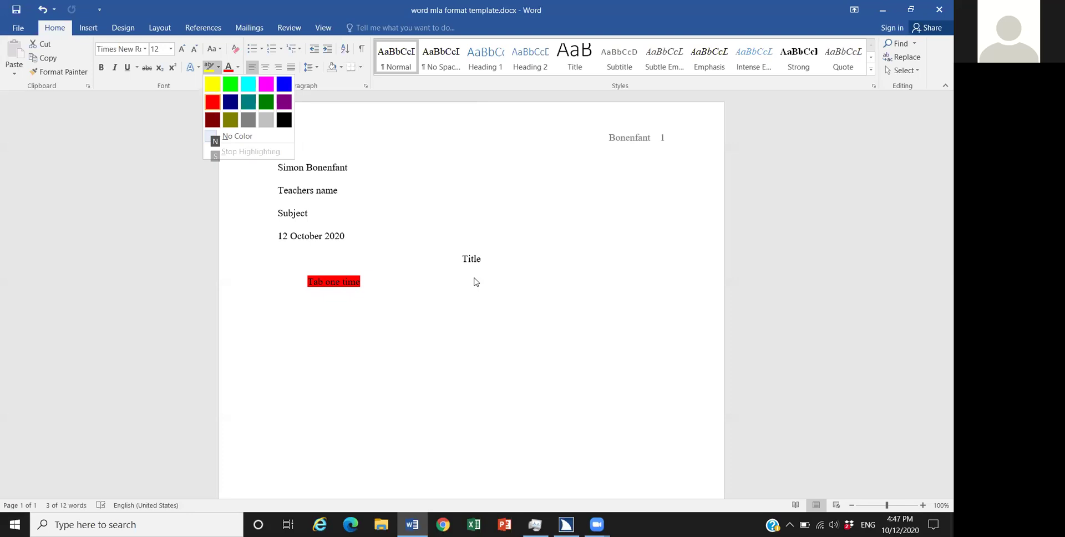
pyautogui.press('Right')
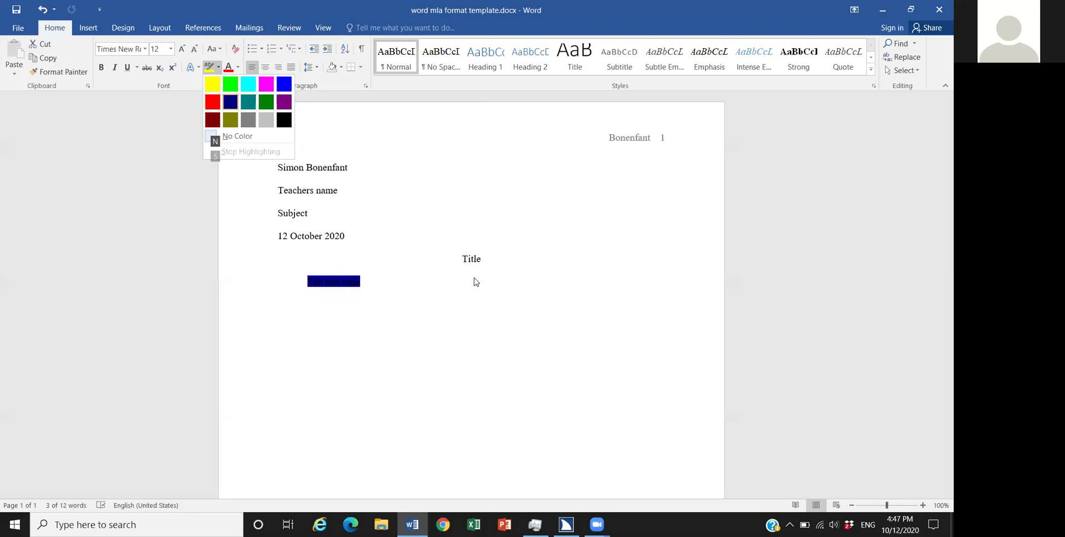
pyautogui.press('Right')
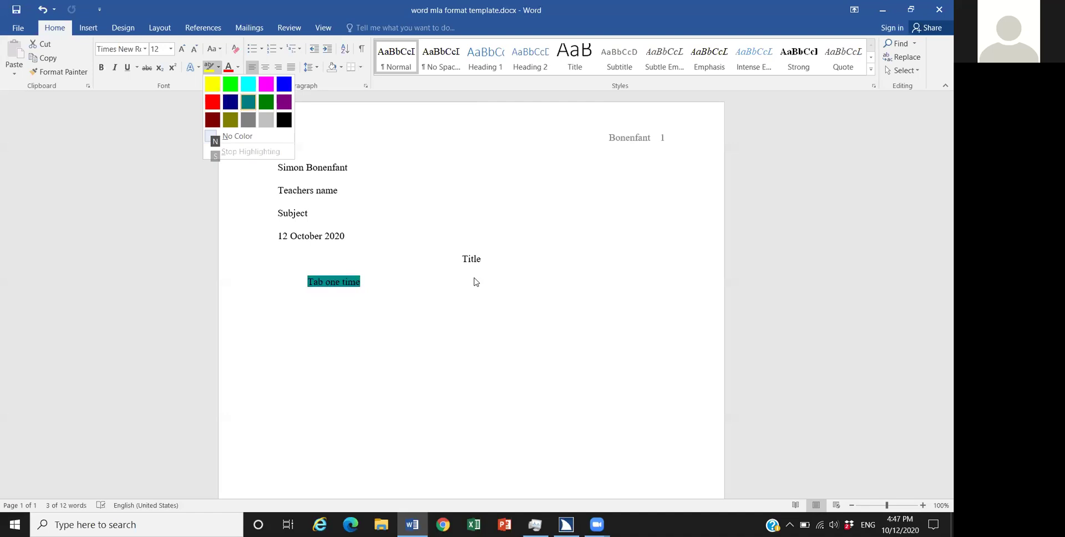
pyautogui.press('Right')
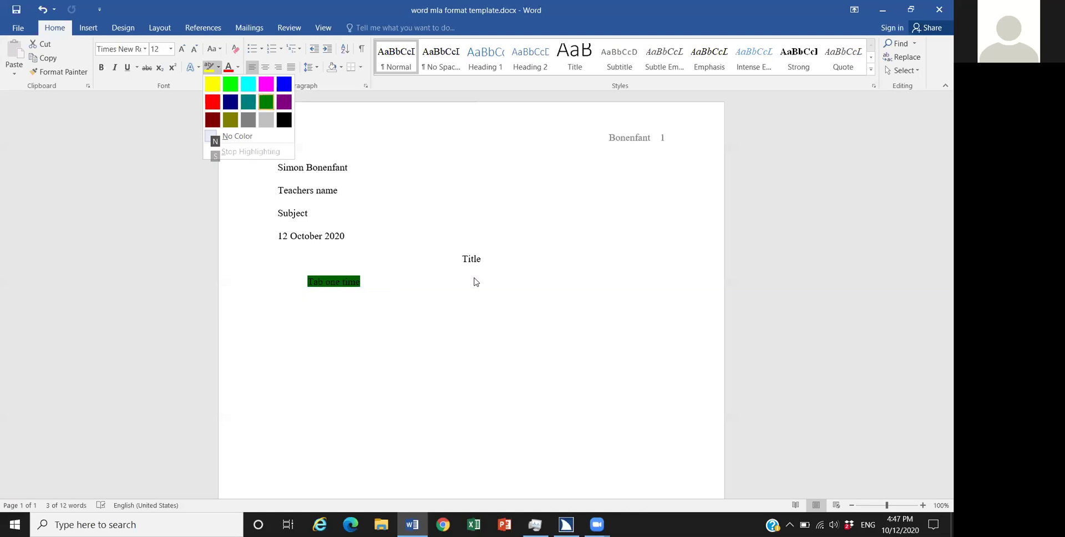
# Step: Preview purple, olive, gray, black and dark yellow, then apply Dark Blue highlight to 'Tab one time'
pyautogui.press('Right')
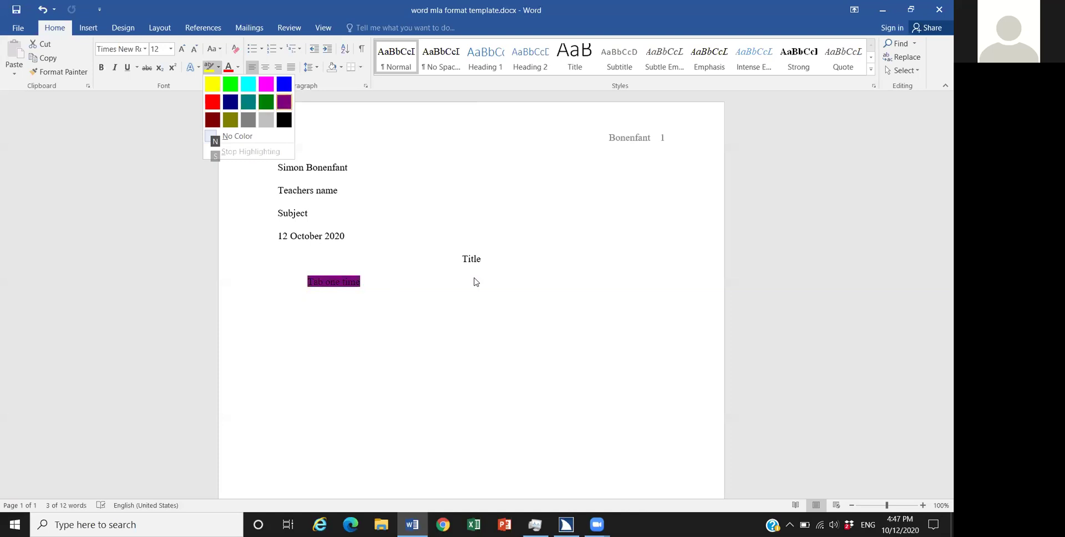
pyautogui.press('Right')
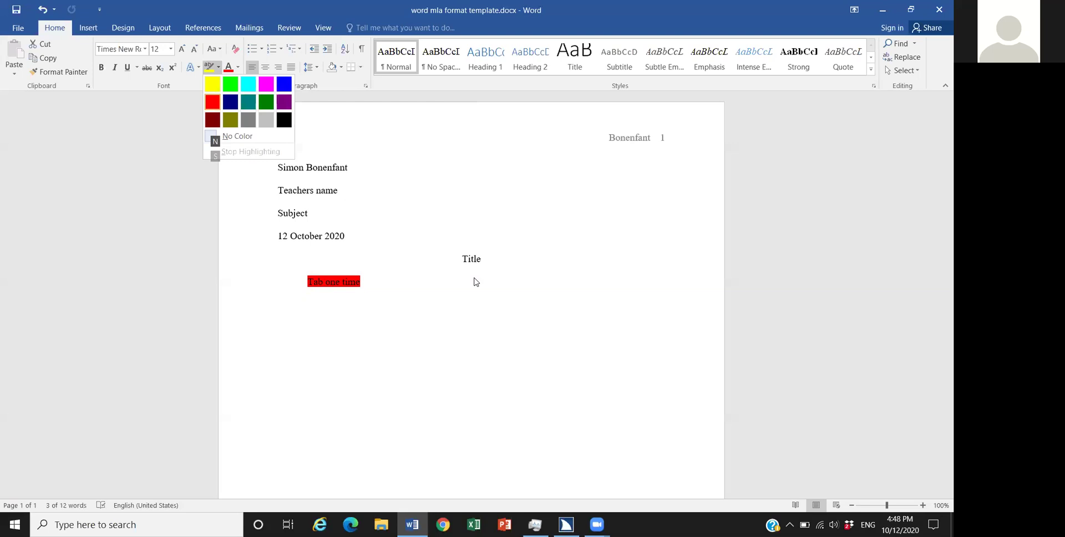
pyautogui.press('Down')
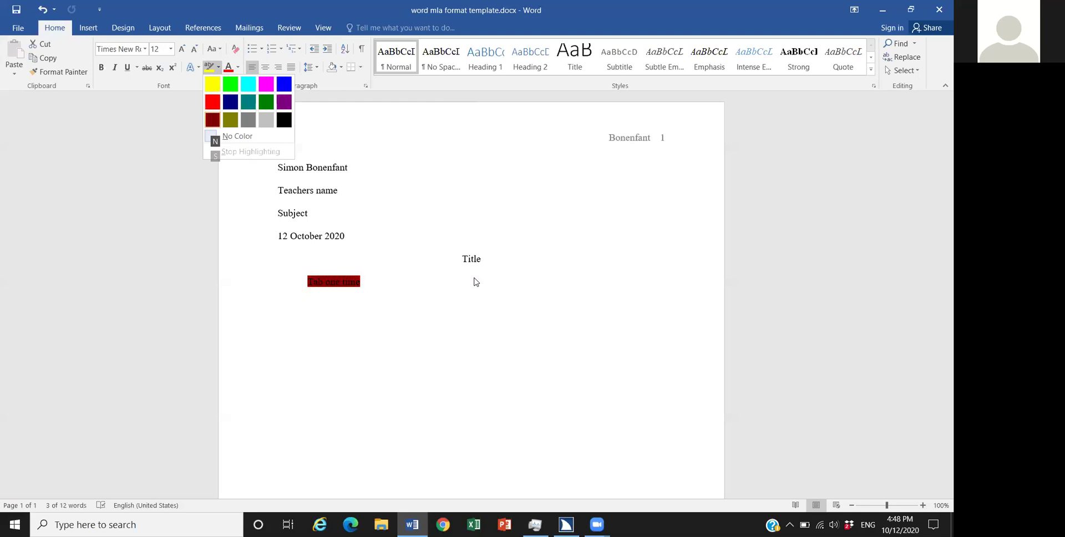
pyautogui.press('Right')
pyautogui.press('Right')
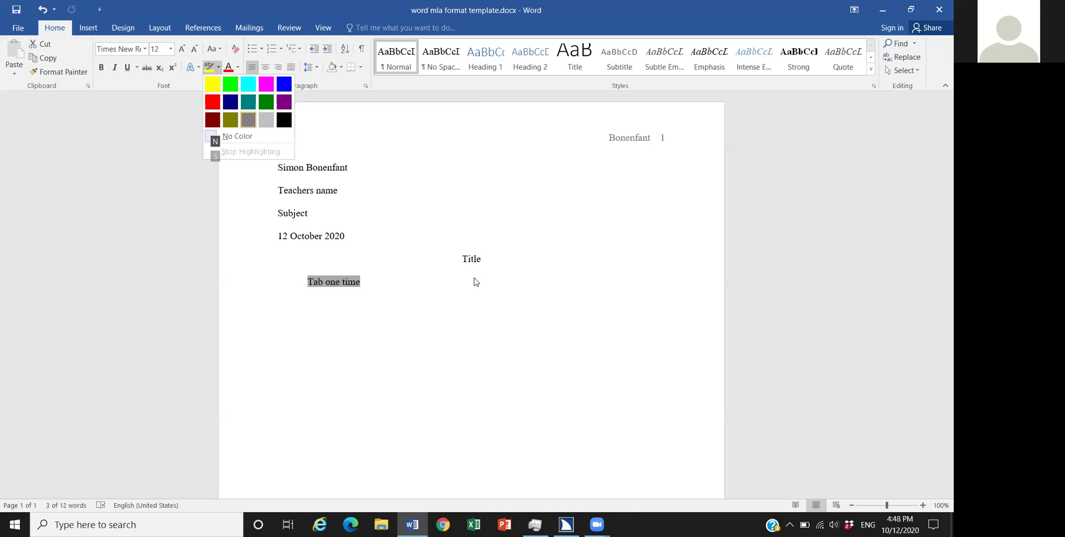
pyautogui.press('Right')
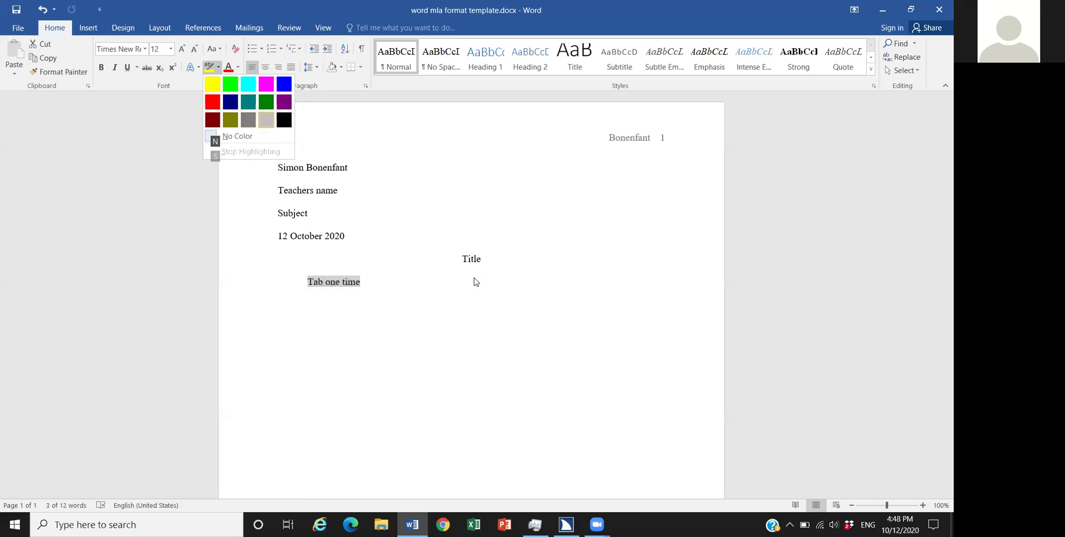
pyautogui.press('Right')
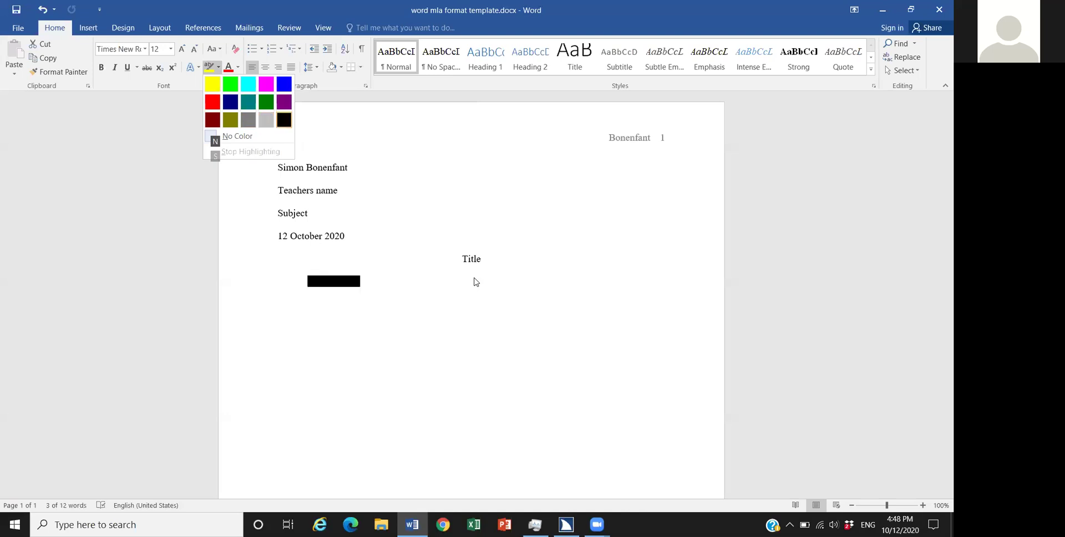
pyautogui.press('Right')
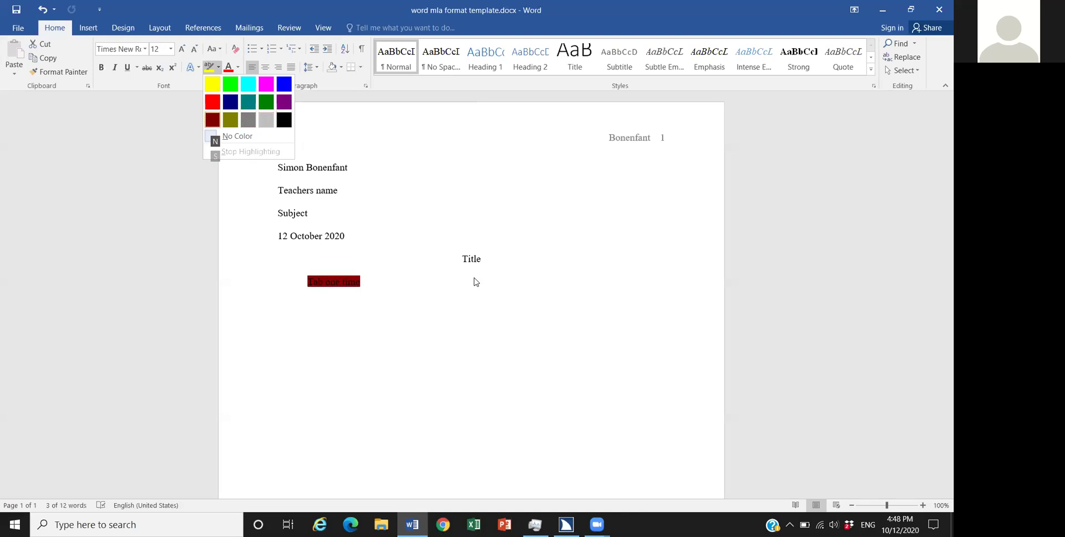
pyautogui.press('Right')
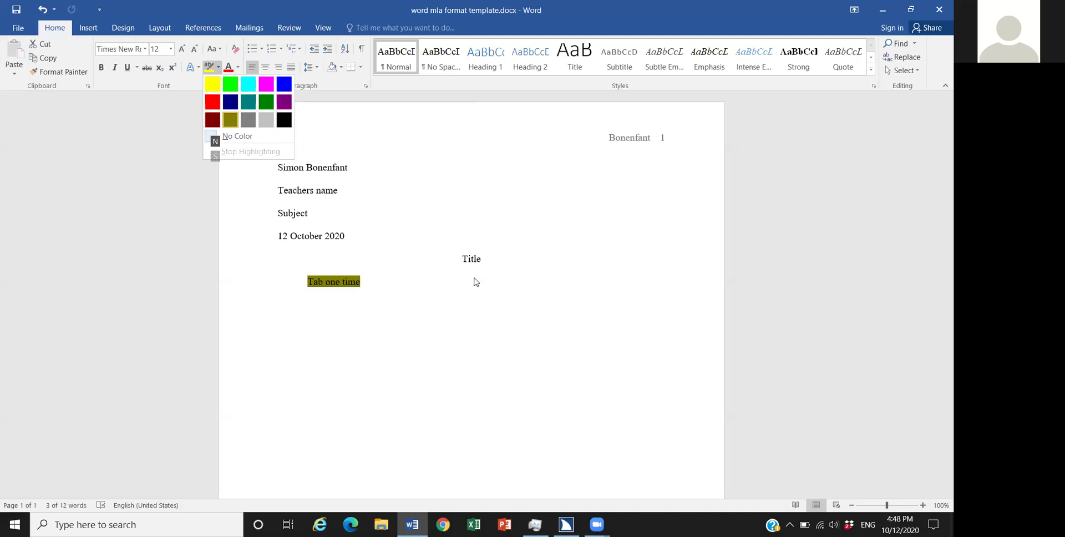
pyautogui.press('Up')
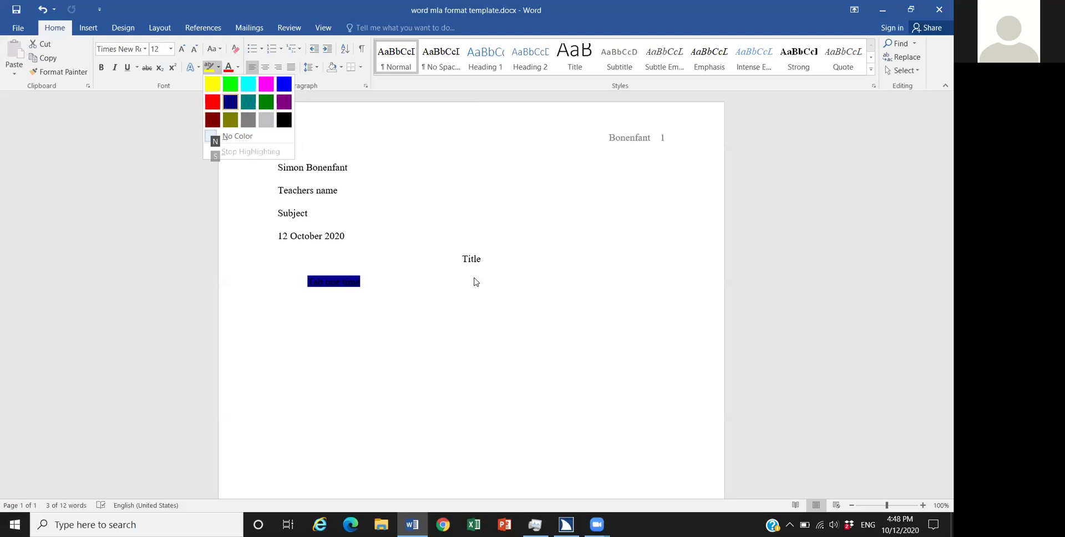
pyautogui.press('Return')
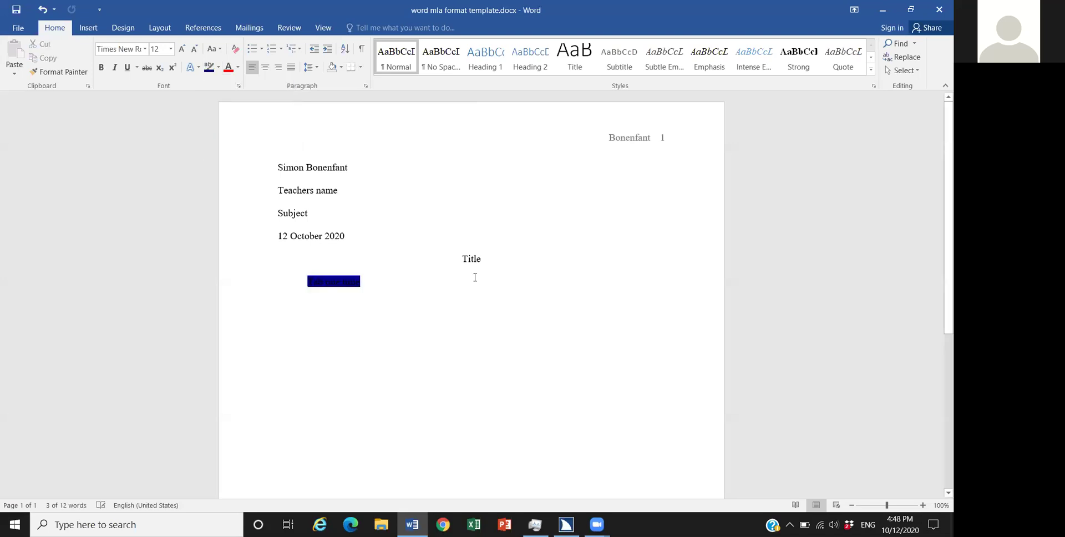
# Step: Select the 'Tab one time' line and open the Font Color palette with Alt+H, F, C
pyautogui.click(475, 277)
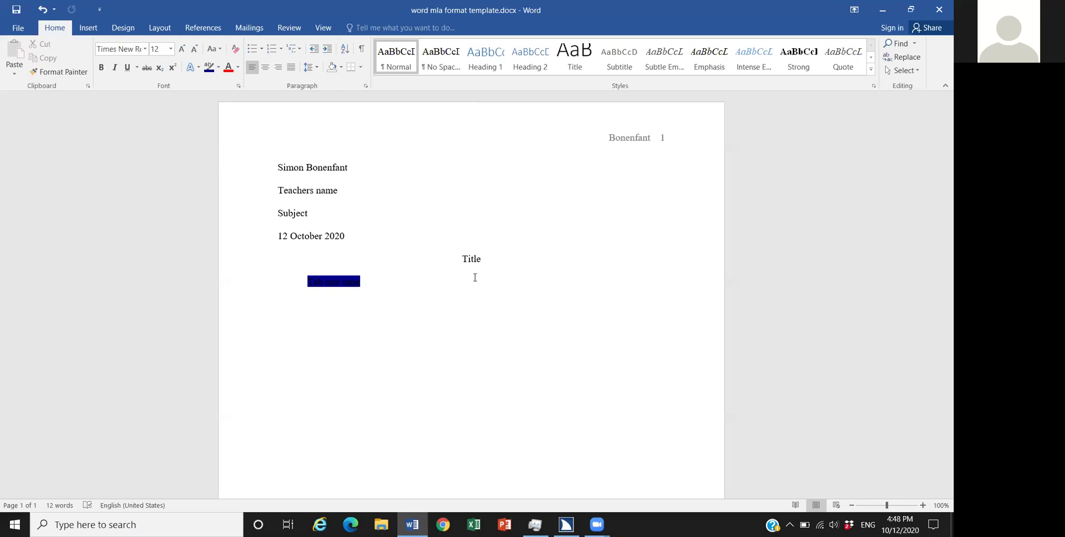
pyautogui.hotkey('shift', 'Right')
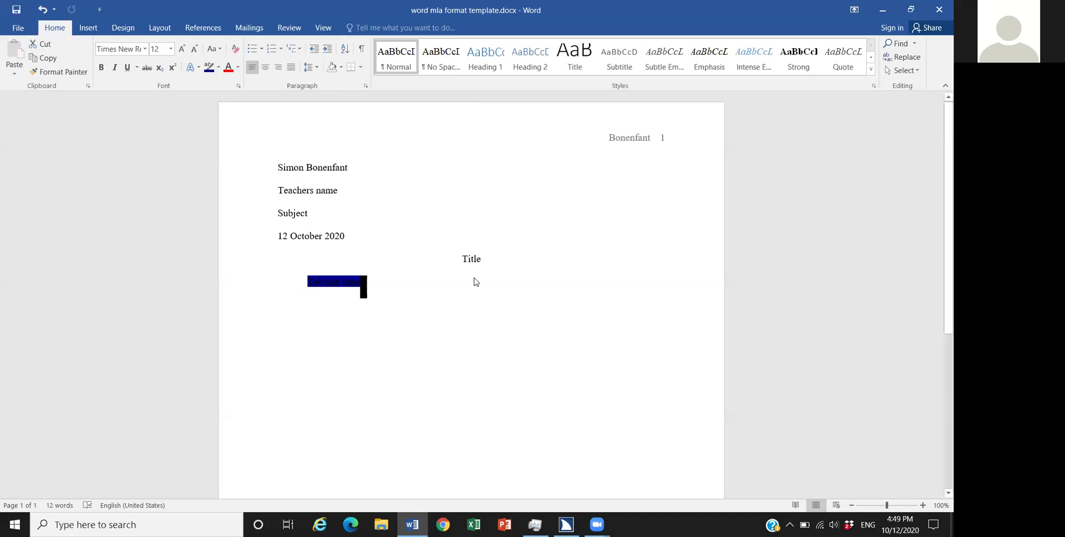
pyautogui.hotkey('alt', 'h')
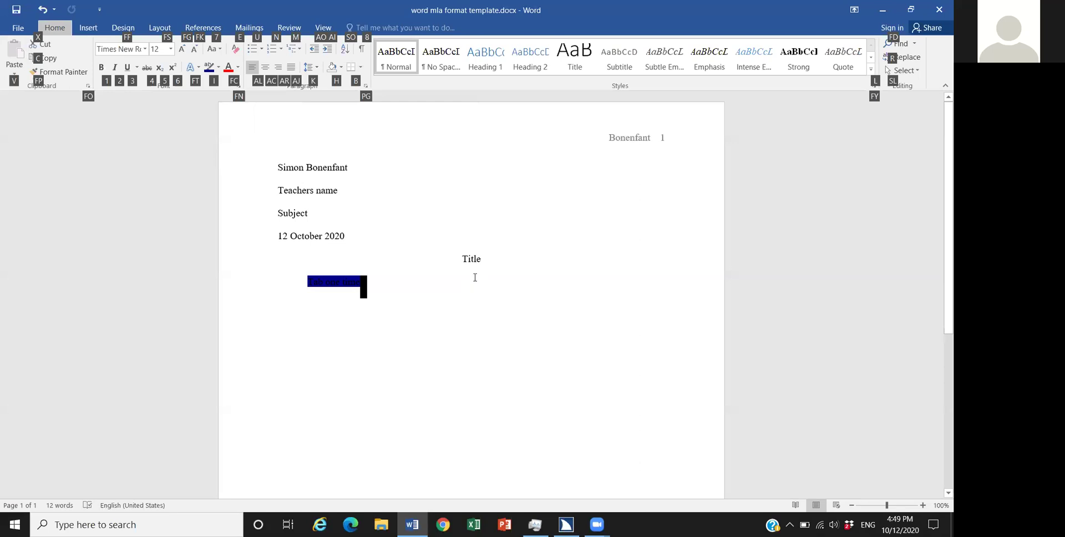
pyautogui.press('f')
pyautogui.press('c')
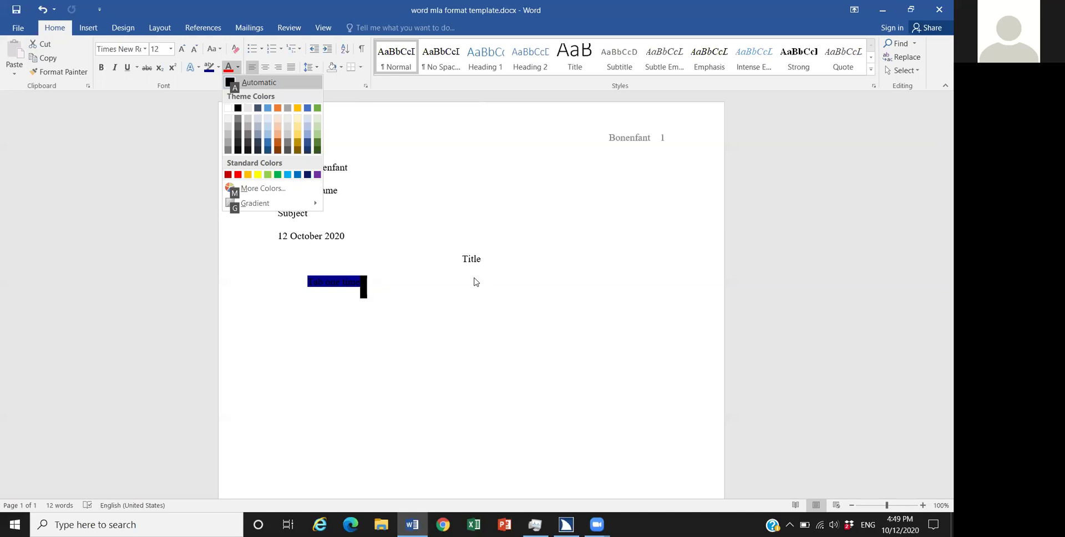
# Step: Choose the yellow Standard Colors swatch as the font colour of the 'Tab one time' line
pyautogui.press('Up')
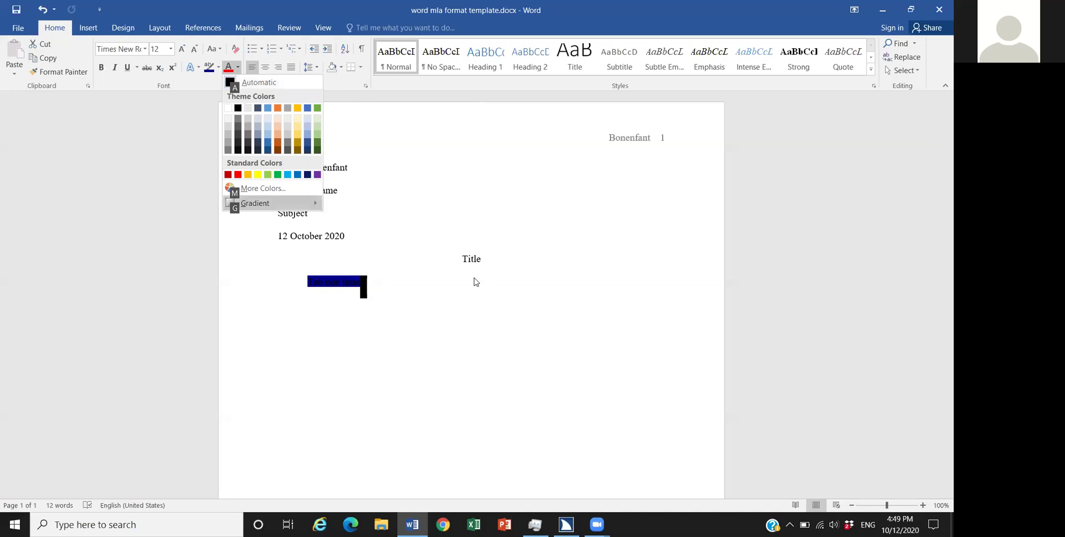
pyautogui.press('Up')
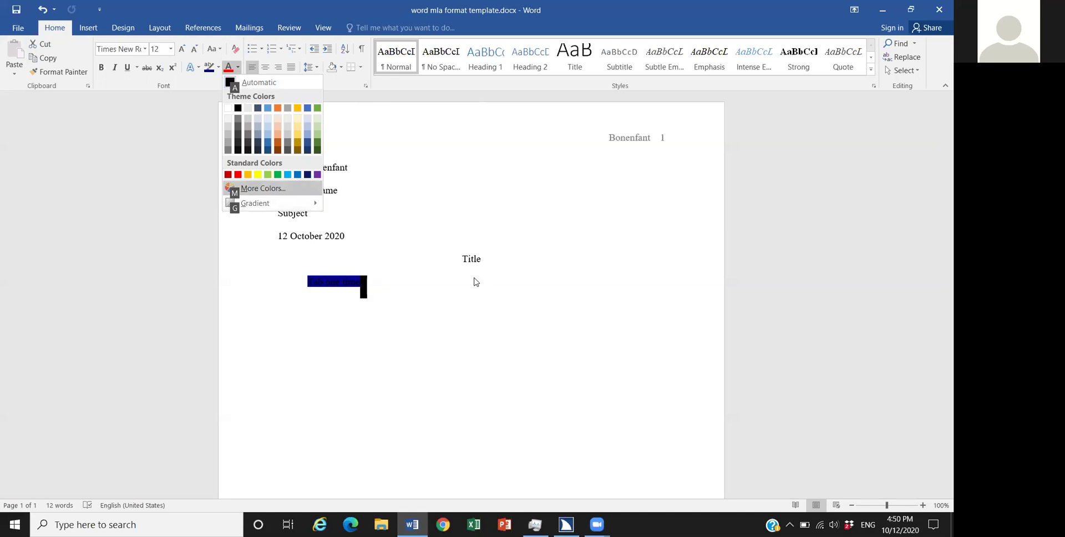
pyautogui.press('Up')
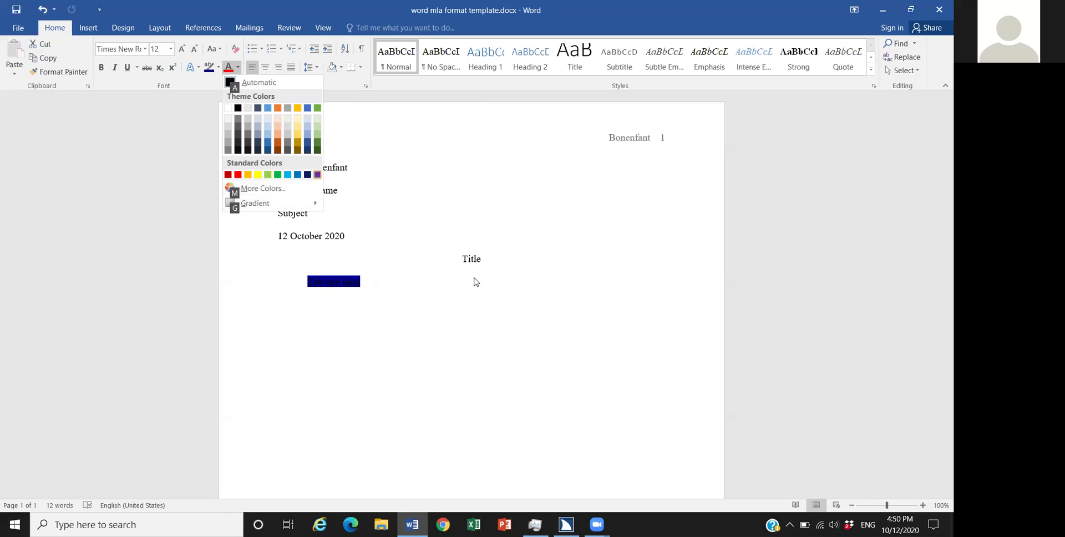
pyautogui.press('Right')
pyautogui.press('Right')
pyautogui.press('Right')
pyautogui.press('Right')
pyautogui.press('Return')
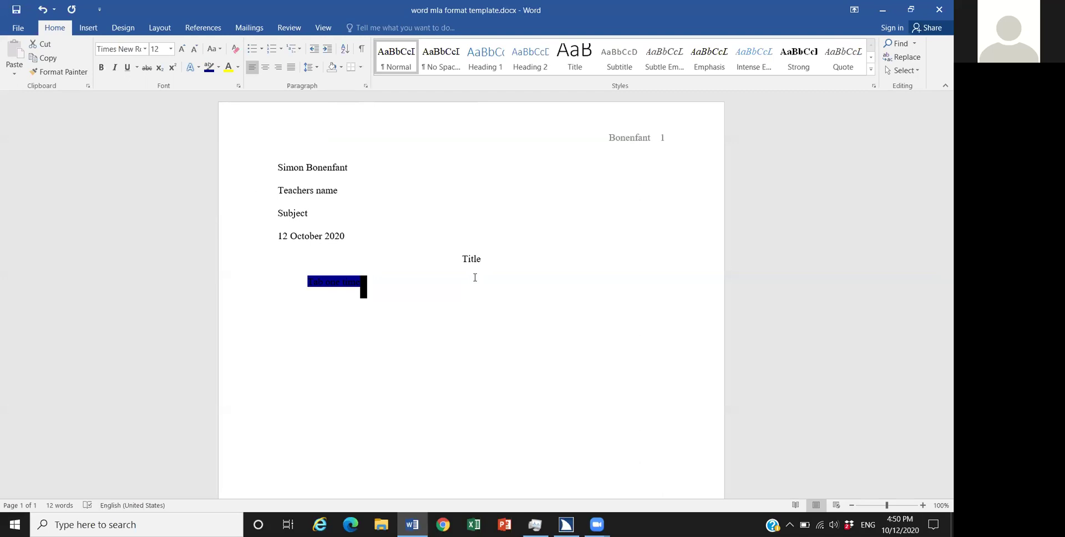
# Step: Type 'Hi' at the end of the 'Tab one time' line, then select its first two words
pyautogui.press('Up')
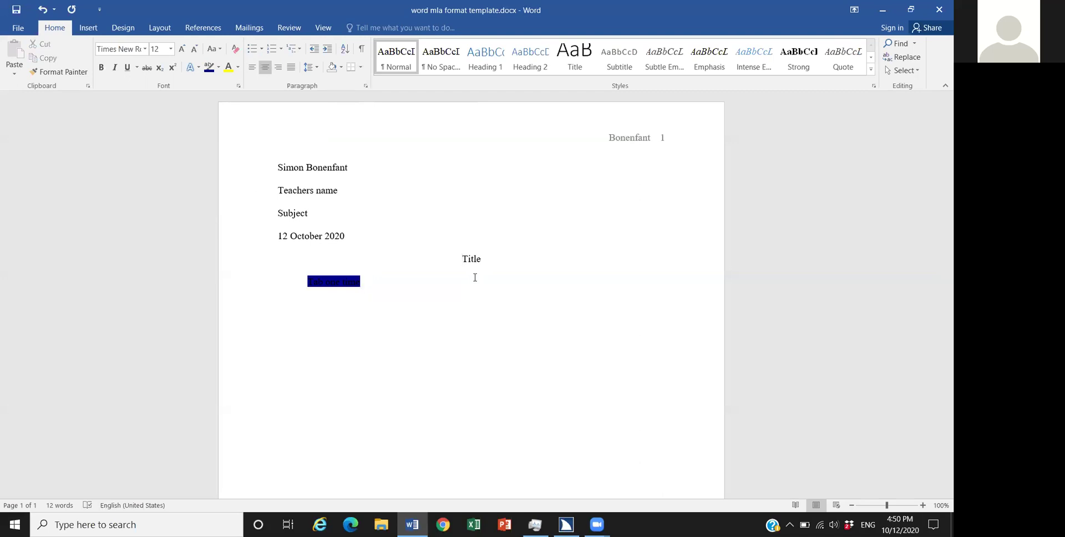
pyautogui.press('Down')
pyautogui.write('Hi')
pyautogui.hotkey('ctrl', 'shift', 'Right')
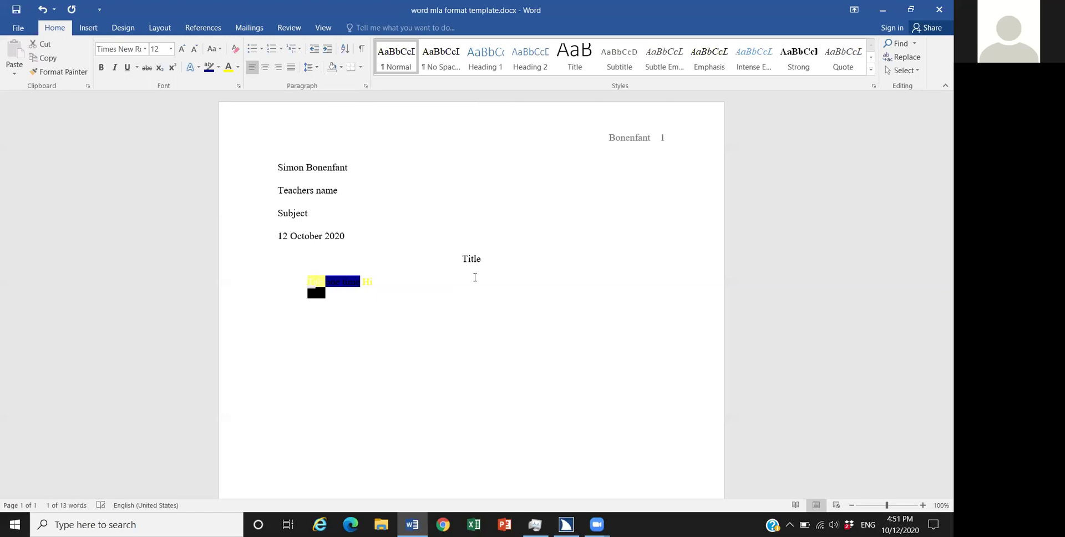
pyautogui.hotkey('ctrl', 'shift', 'Right')
# Step: Select the whole 'Tab one time Hi' line and open the Font dialog with Ctrl+D
pyautogui.scroll(-5, 476, 277)
pyautogui.click(474, 278)
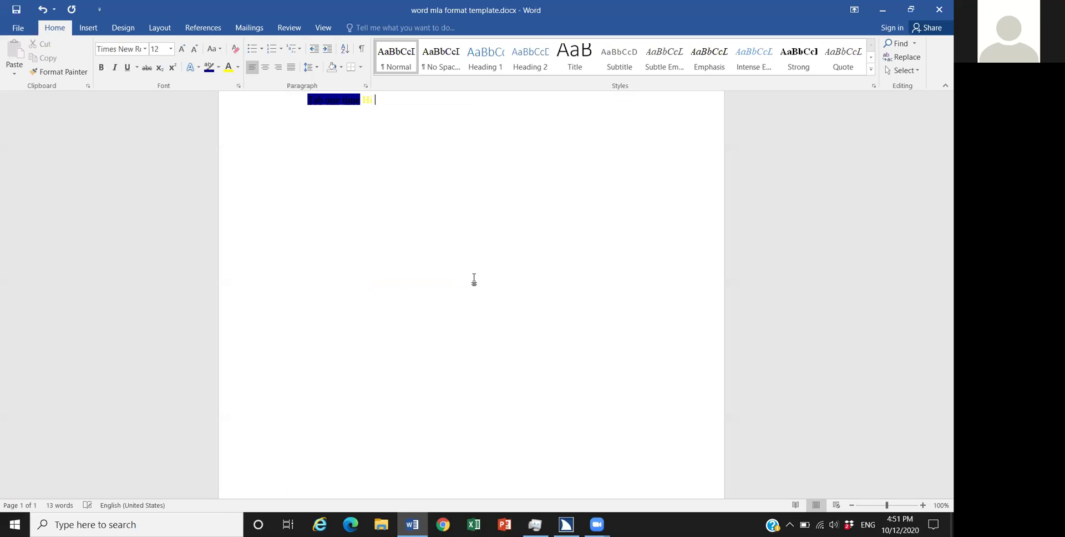
pyautogui.hotkey('shift', 'Home')
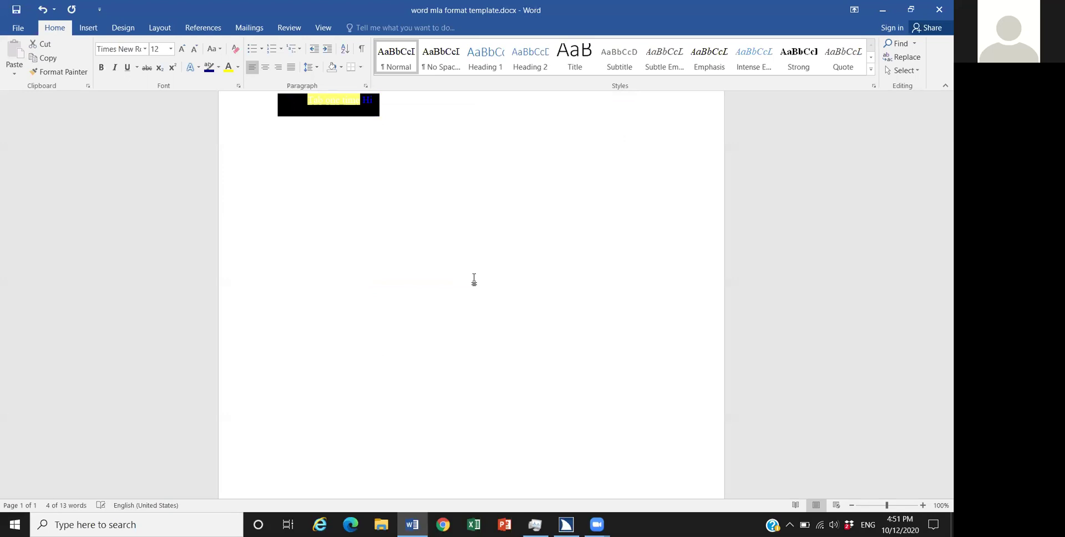
pyautogui.hotkey('ctrl', 'd')
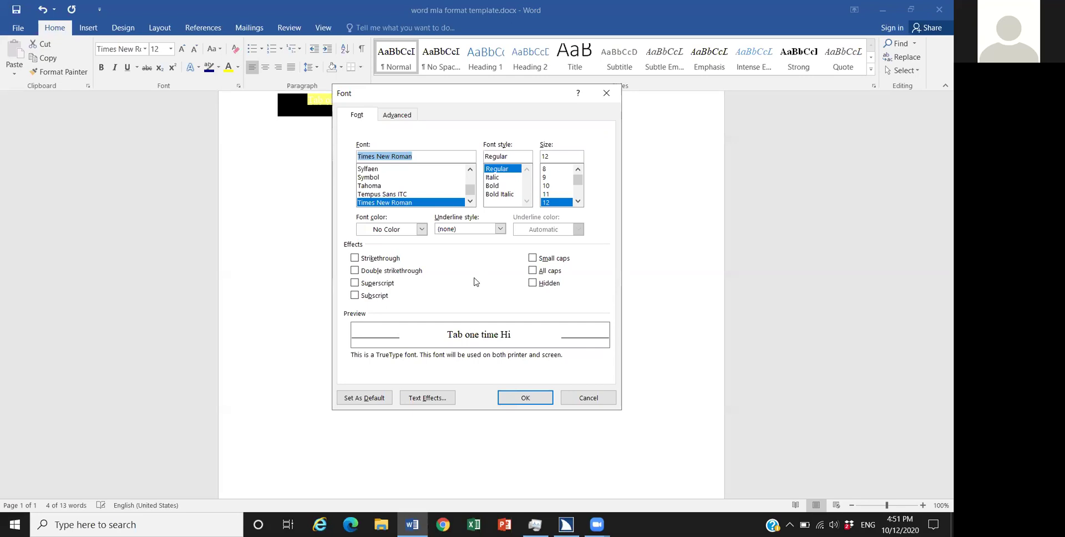
# Step: Open the Font color palette in the Font dialog
pyautogui.hotkey('alt', 'c')
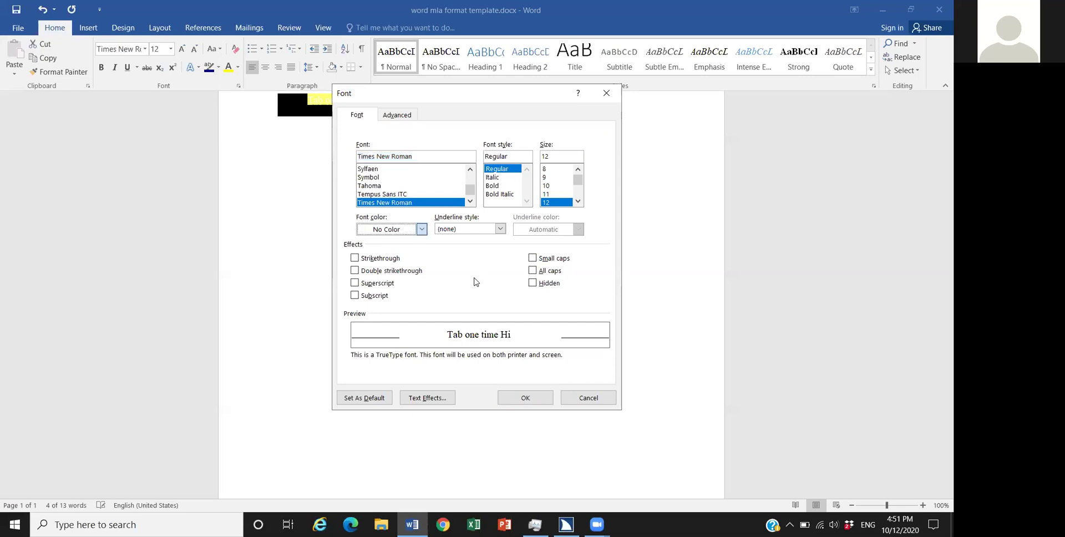
pyautogui.hotkey('alt', 'Down')
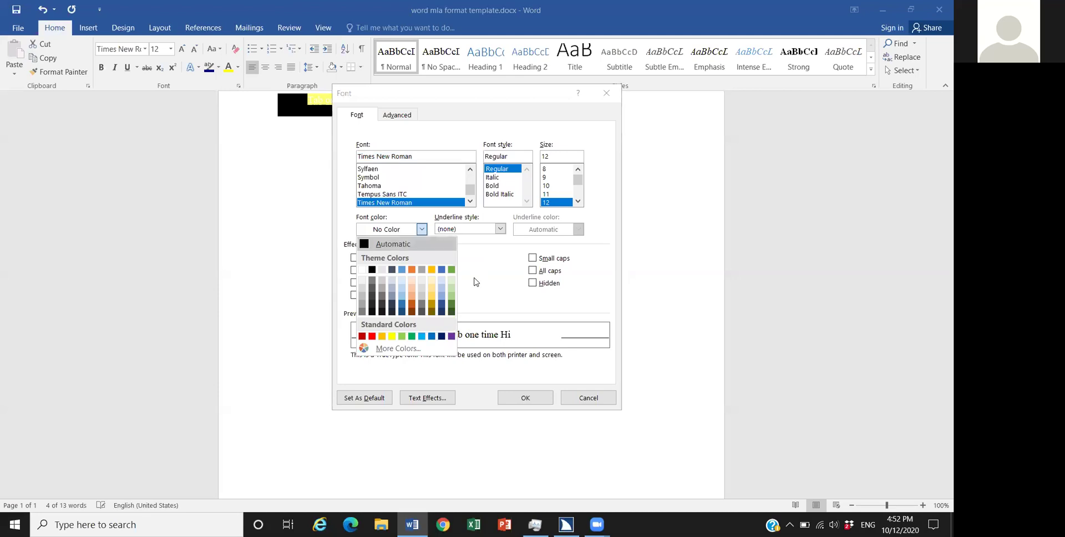
# Step: Pick white as the font colour for 'Tab one time Hi' in the Font dialog
pyautogui.press('Down')
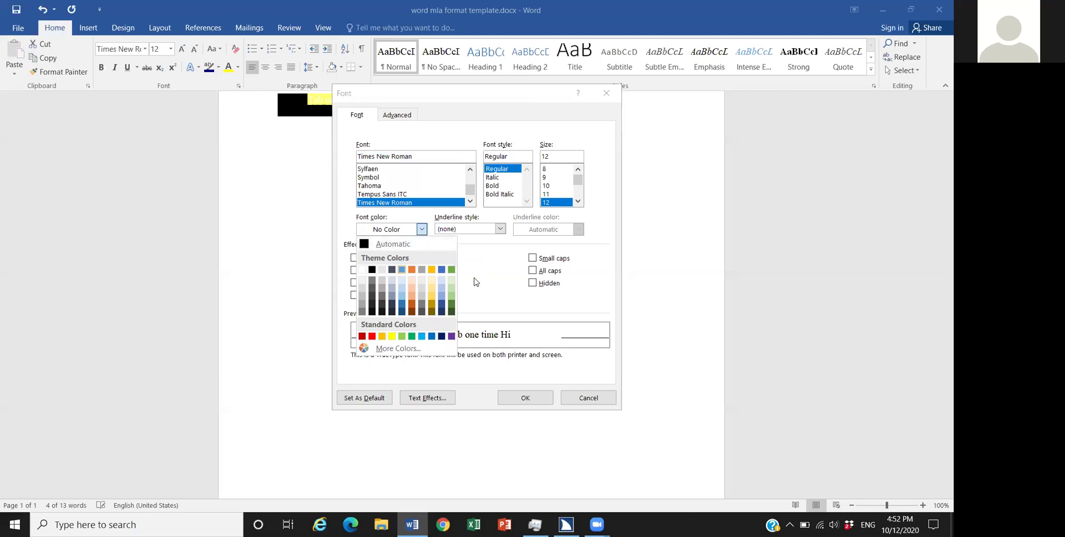
pyautogui.press('Down')
pyautogui.press('Up')
pyautogui.press('Down')
pyautogui.press('Down')
pyautogui.press('Down')
pyautogui.press('Down')
pyautogui.press('Right')
pyautogui.press('Up')
pyautogui.press('Up')
pyautogui.press('Up')
pyautogui.press('Up')
pyautogui.press('Up')
pyautogui.press('Left')
pyautogui.press('Left')
pyautogui.press('Left')
pyautogui.press('Left')
pyautogui.press('Left')
pyautogui.press('Return')
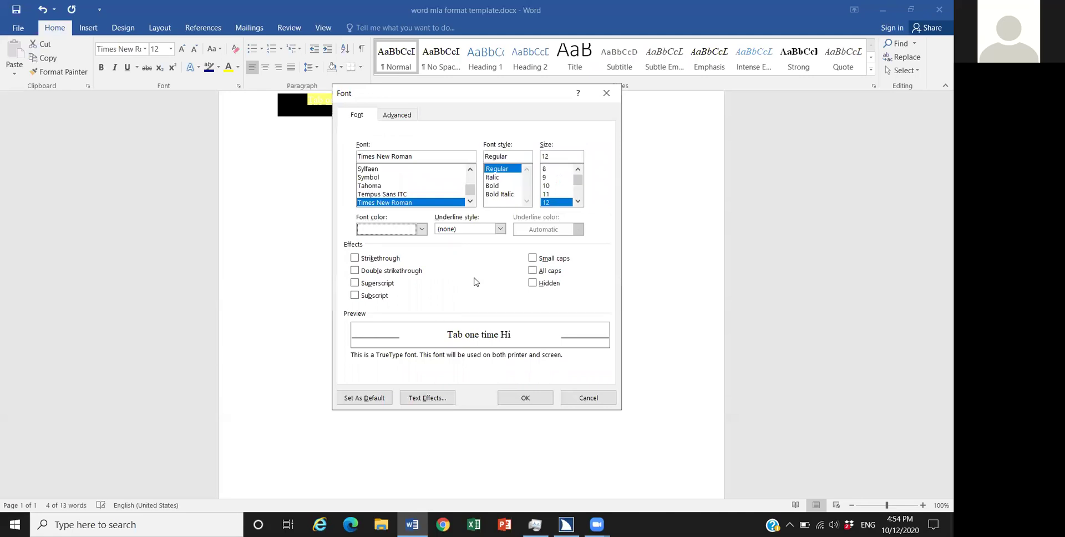
# Step: Keep Times New Roman 12 with no underline for the 'Tab one time' line and confirm the Font dialog
pyautogui.press('Tab')
pyautogui.hotkey('alt', 'Down')
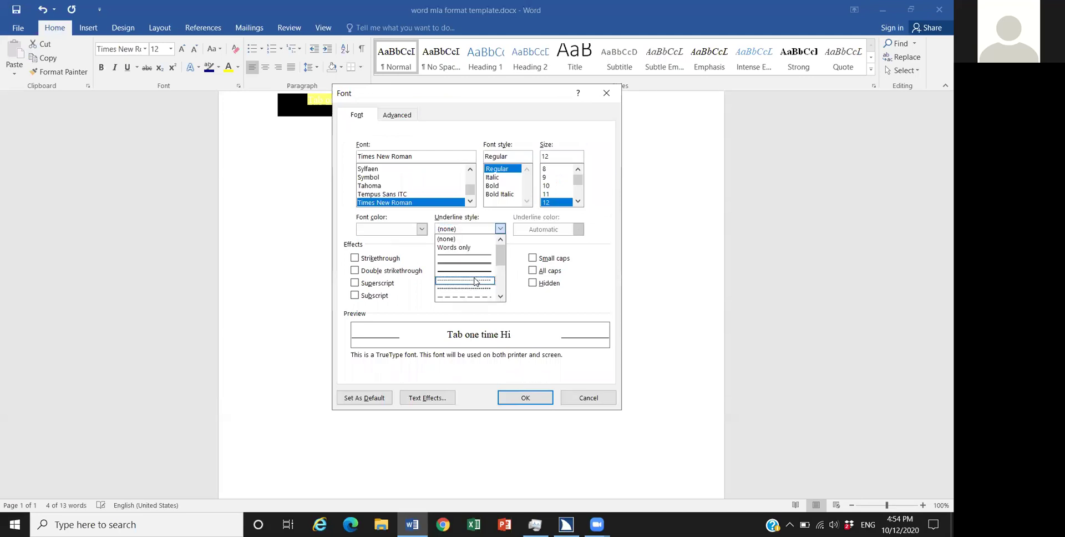
pyautogui.press('Escape')
pyautogui.press('Tab')
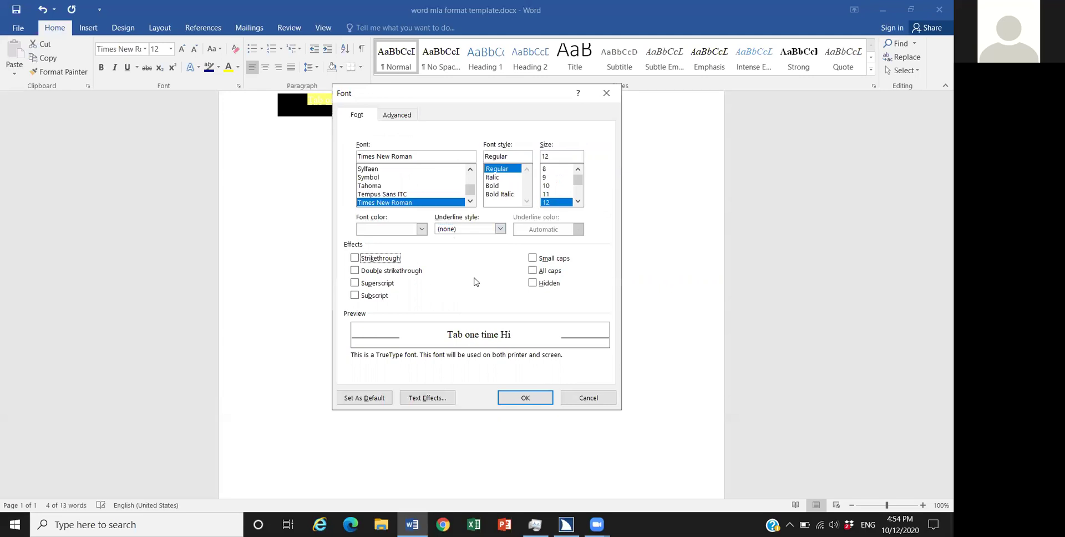
pyautogui.press('Return')
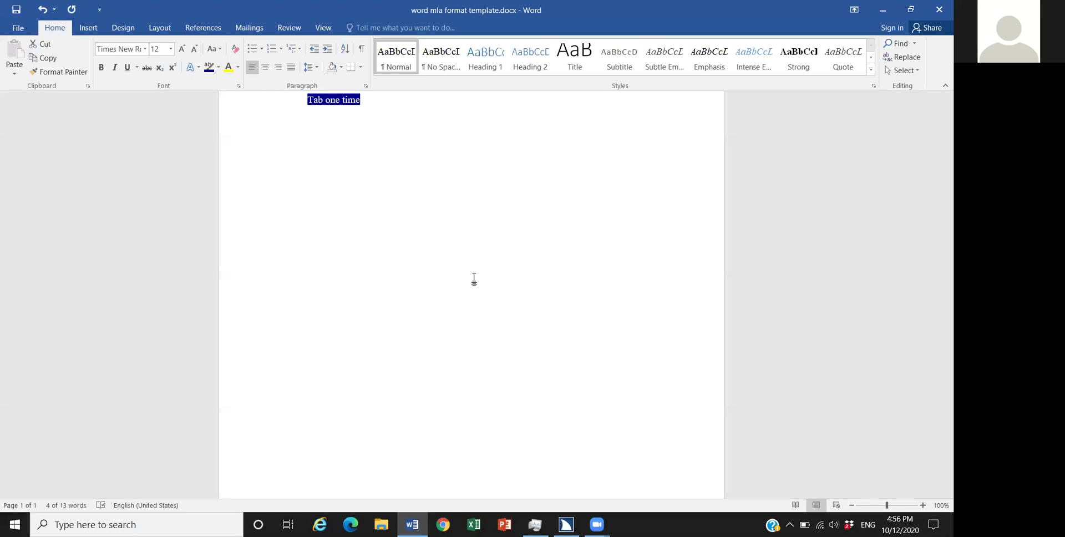
pyautogui.press('Home')
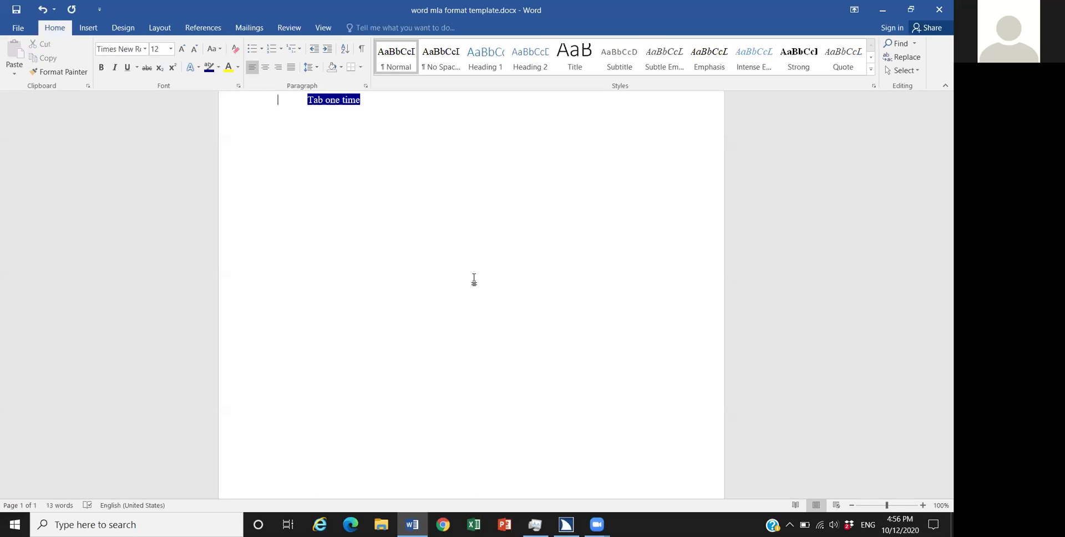
pyautogui.hotkey('shift', 'Right')
pyautogui.press('Right')
# Step: Insert a new comment on the word 'one' from the Review ribbon
pyautogui.hotkey('alt', 'r')
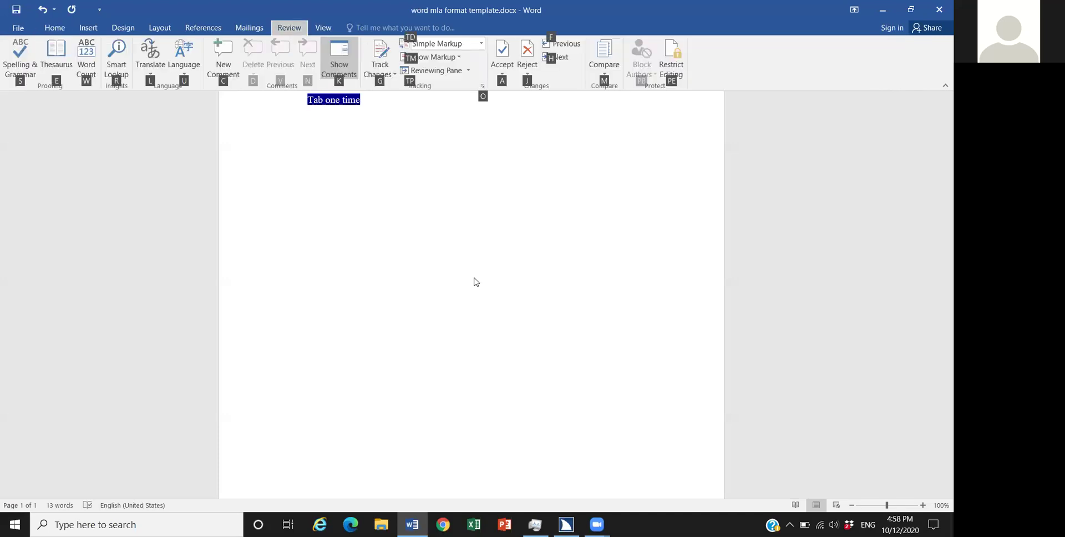
pyautogui.press('c')
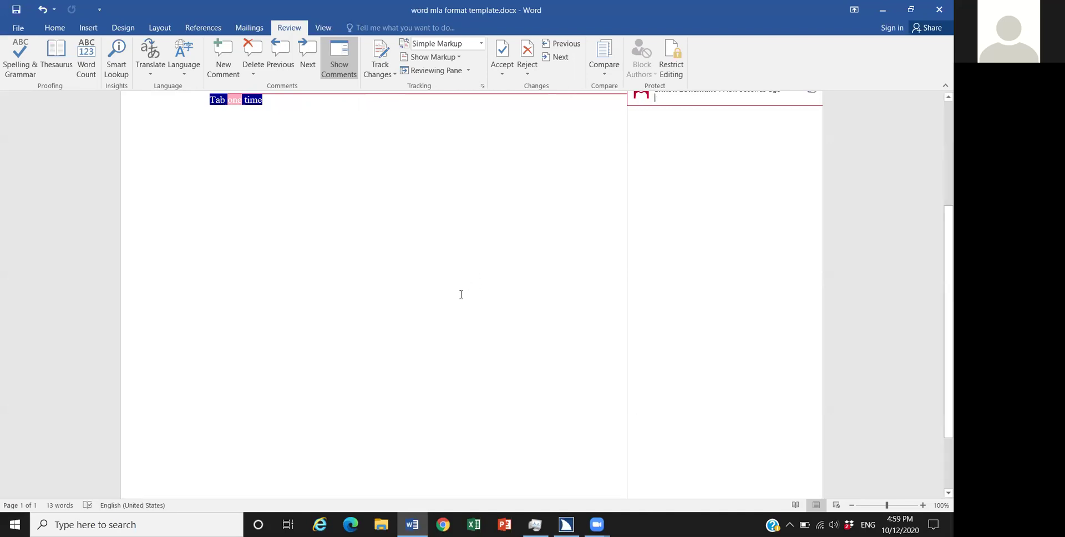
# Step: Write 'Test this needs to be 2' in the comment and return to the document
pyautogui.write('Test')
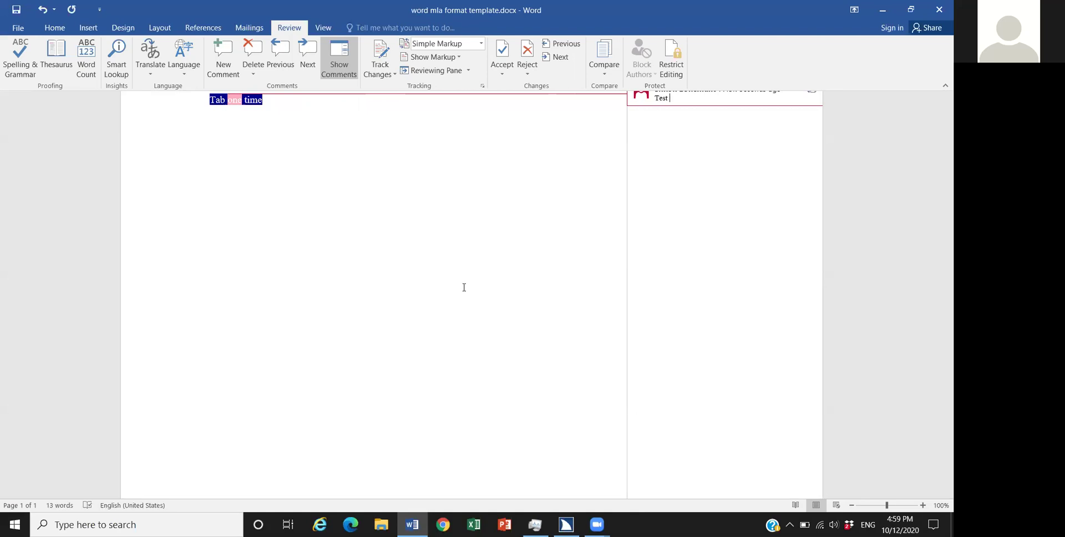
pyautogui.write('this needs to be 2')
pyautogui.click(464, 287)
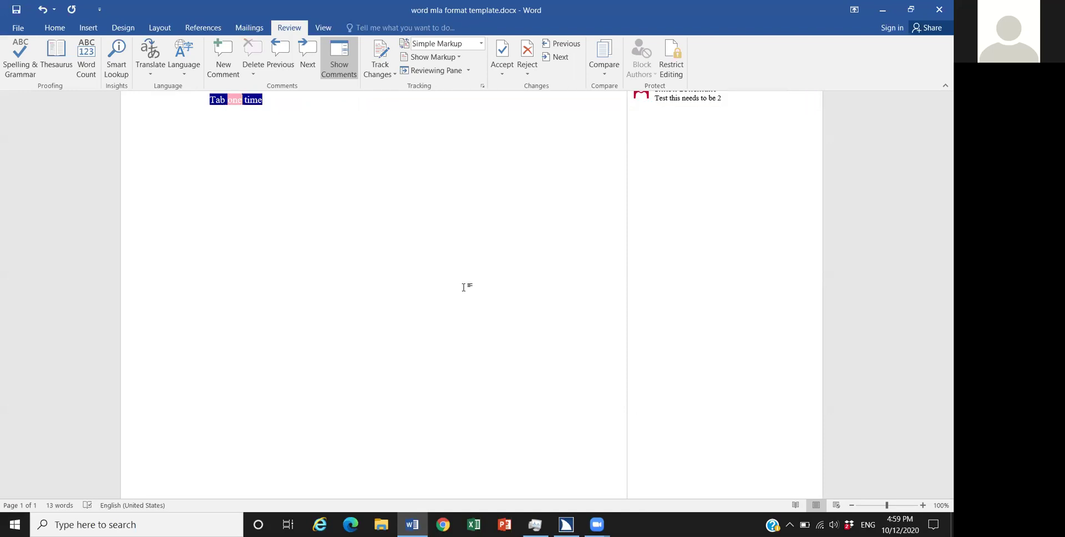
# Step: Go back to the end of the body line and bring up the reviewers' comments list
pyautogui.press('Up')
pyautogui.press('Down')
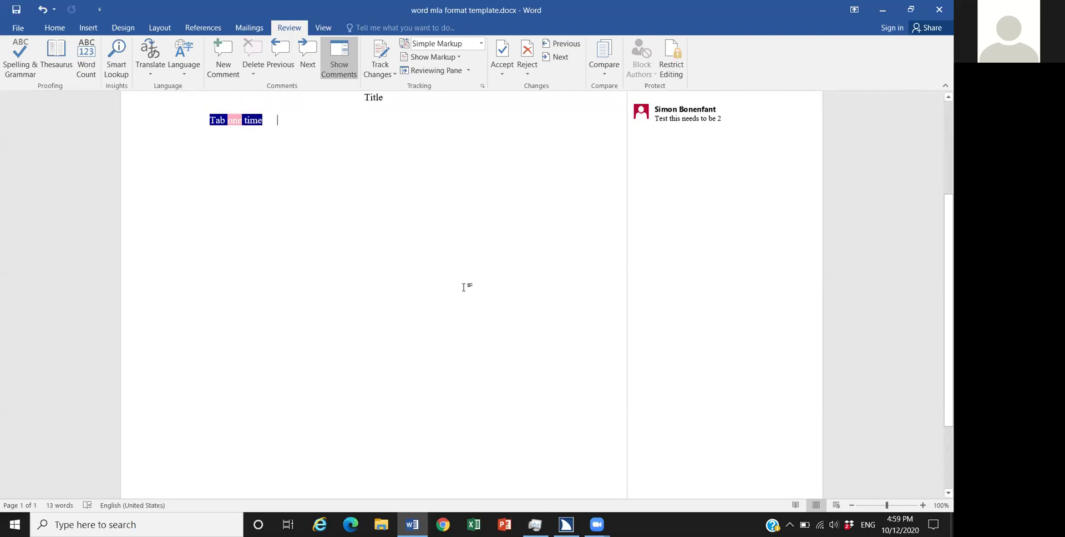
pyautogui.hotkey('ctrl', 'shift', "'")
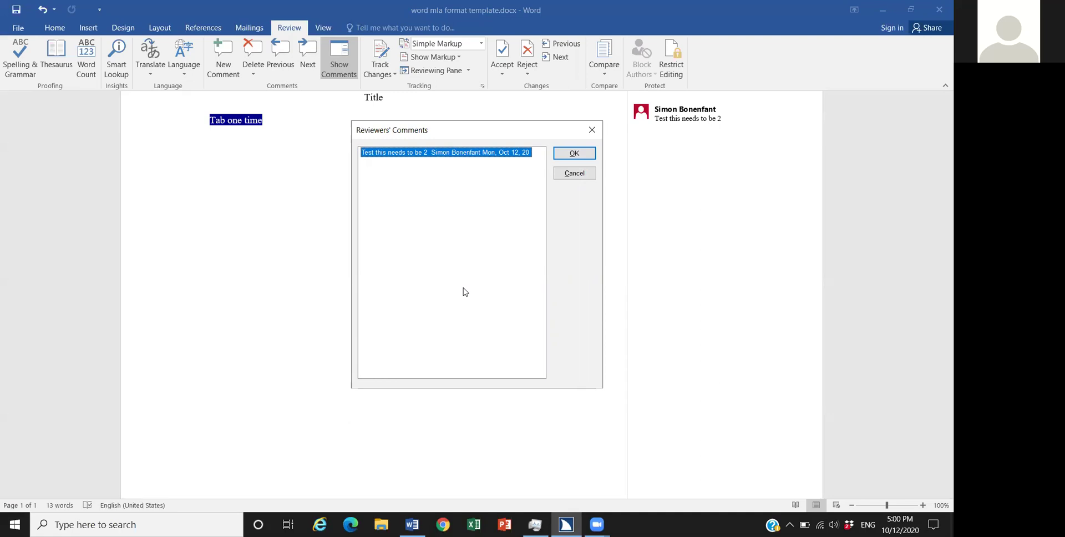
# Step: Close the Reviewers' Comments list and remove the space and 't' between 'one' and 'time'
pyautogui.press('Return')
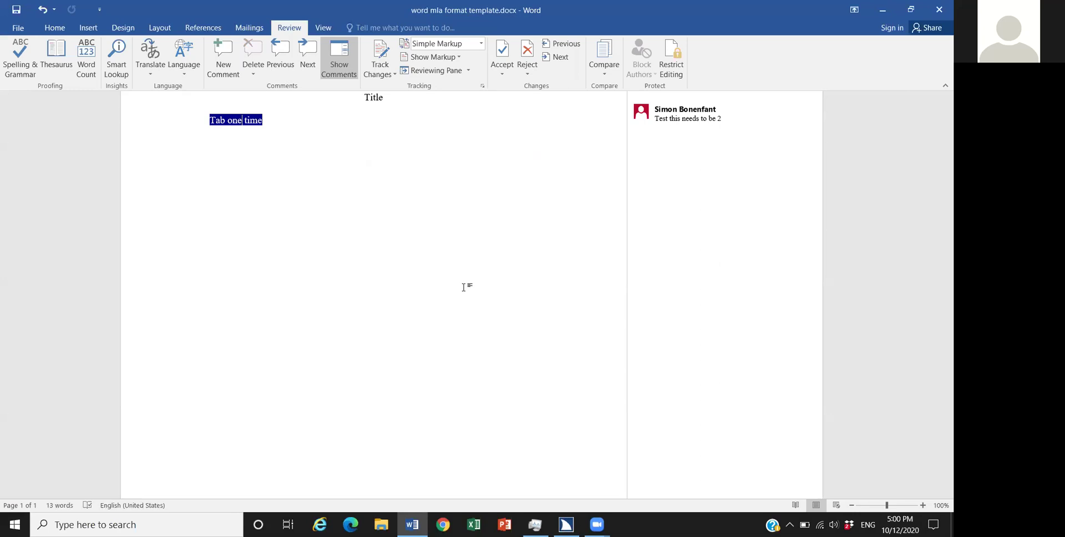
pyautogui.hotkey('ctrl', 'z')
pyautogui.press('Delete')
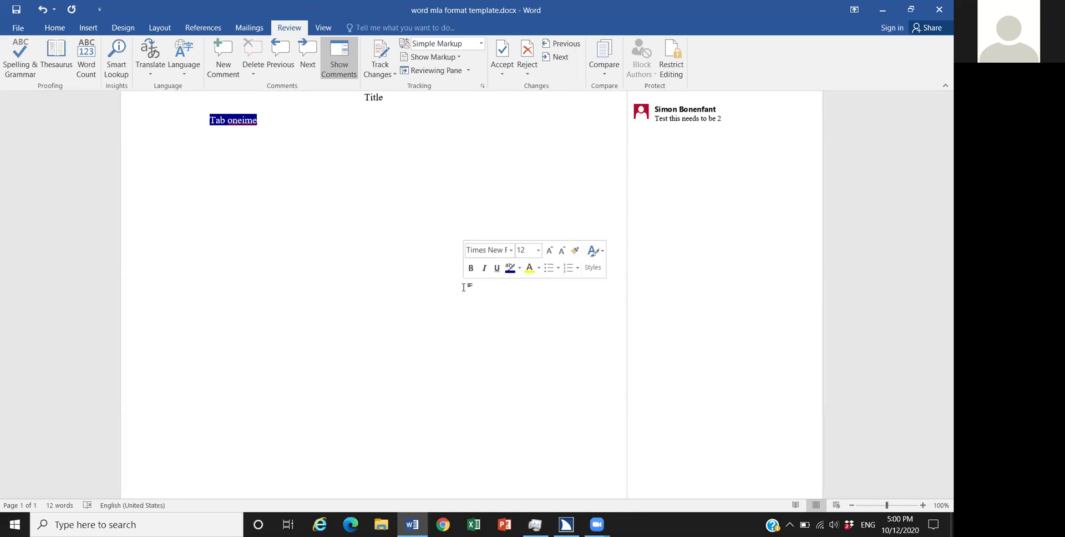
# Step: Undo and redo the edits until the body line reads 'Tab one time' again
pyautogui.hotkey('ctrl', 'z')
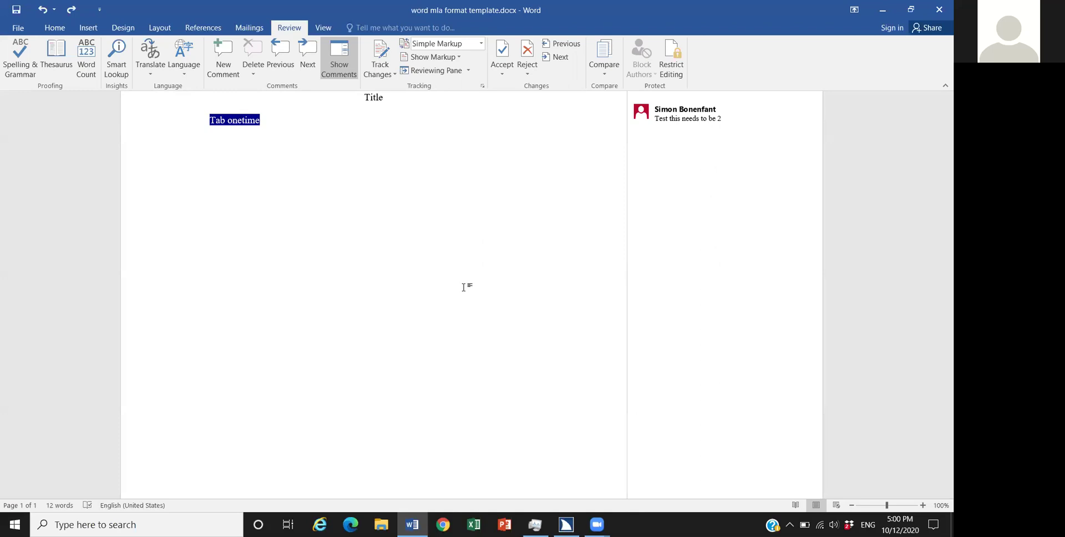
pyautogui.hotkey('ctrl', 'z')
pyautogui.hotkey('ctrl', 'y')
pyautogui.hotkey('ctrl', 'z')
# Step: Delete the space and the selected commented letters before 'ime' in the body line
pyautogui.press('BackSpace')
pyautogui.hotkey('shift', 'Left')
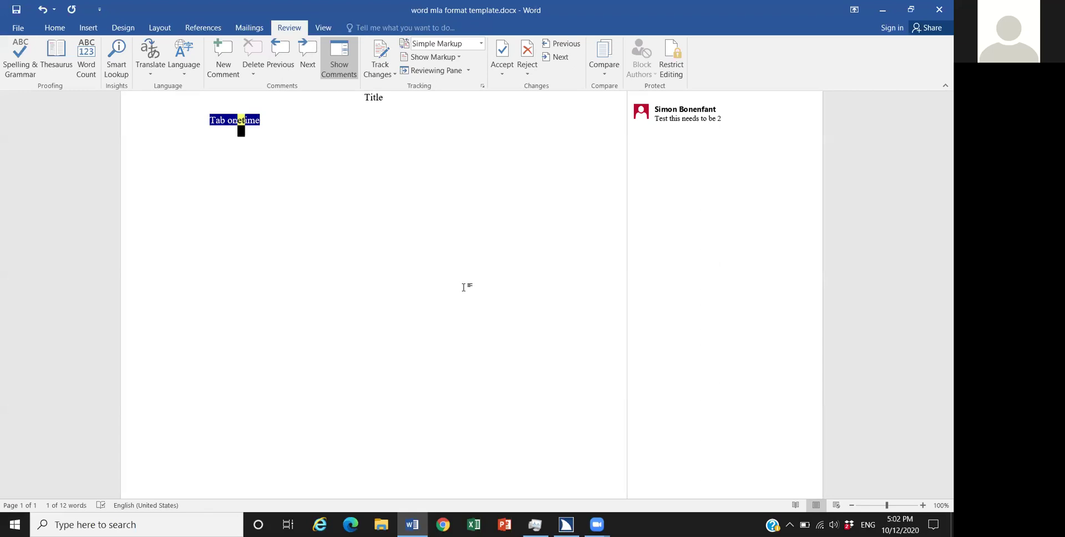
pyautogui.press('Delete')
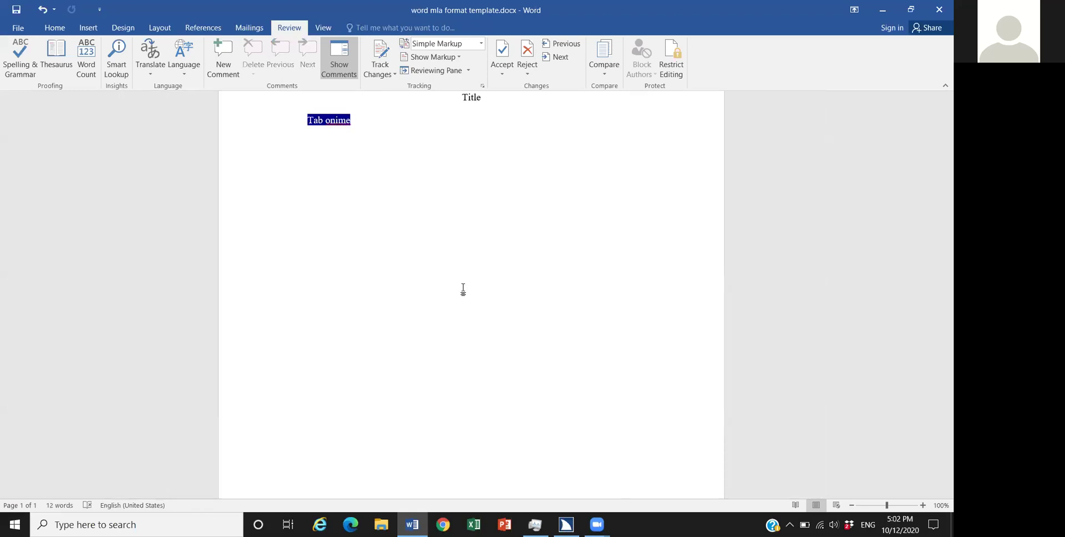
# Step: Replace the leftover 'on' with 'two' so the line reads 'Tab two ime'
pyautogui.hotkey('ctrl', 'z')
pyautogui.write('two')
# Step: Close Word, discarding the unsaved changes to 'word mla format template.docx'
pyautogui.hotkey('alt', 'F4')
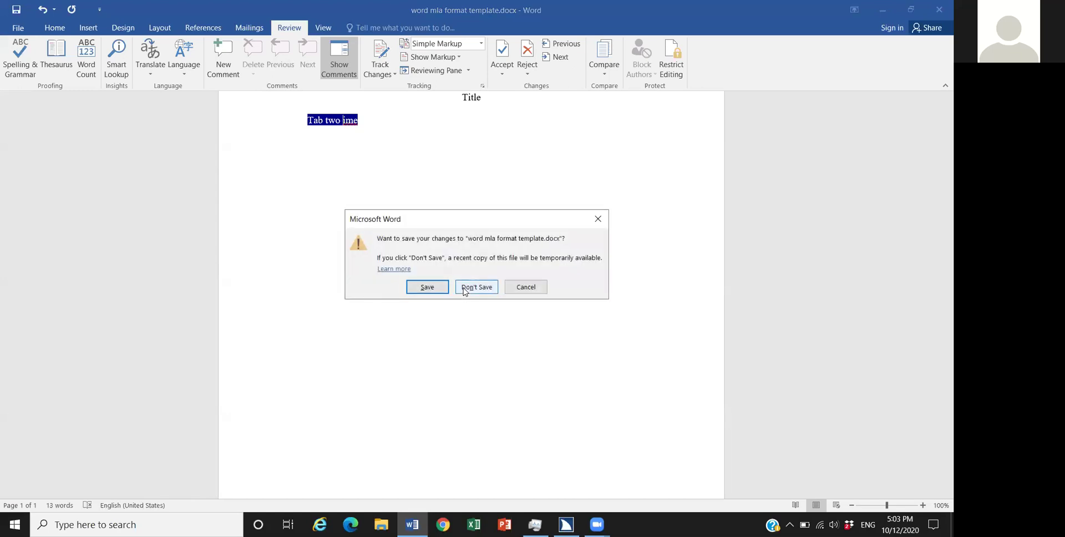
pyautogui.click(465, 289)
pyautogui.click(466, 287)
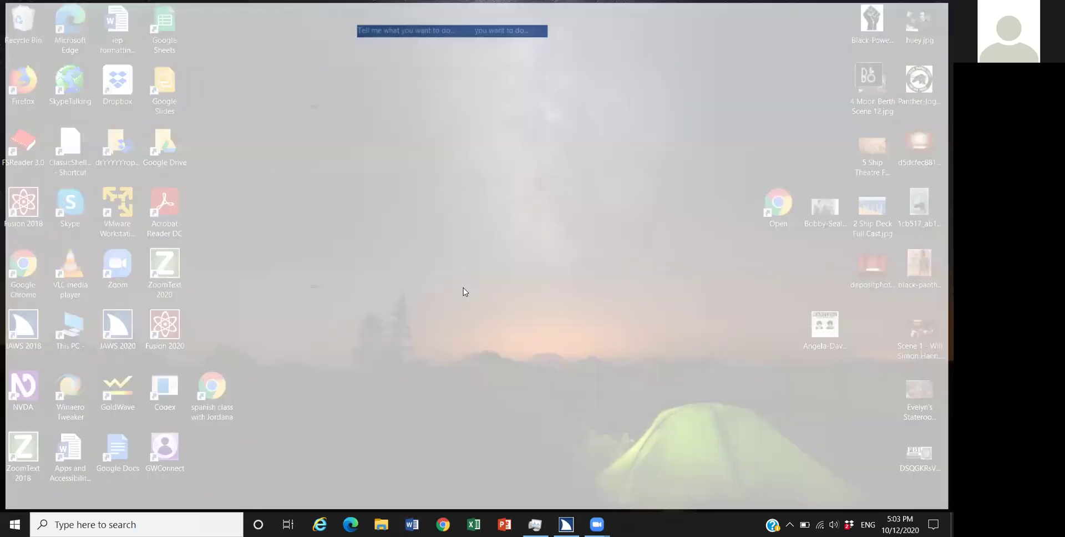